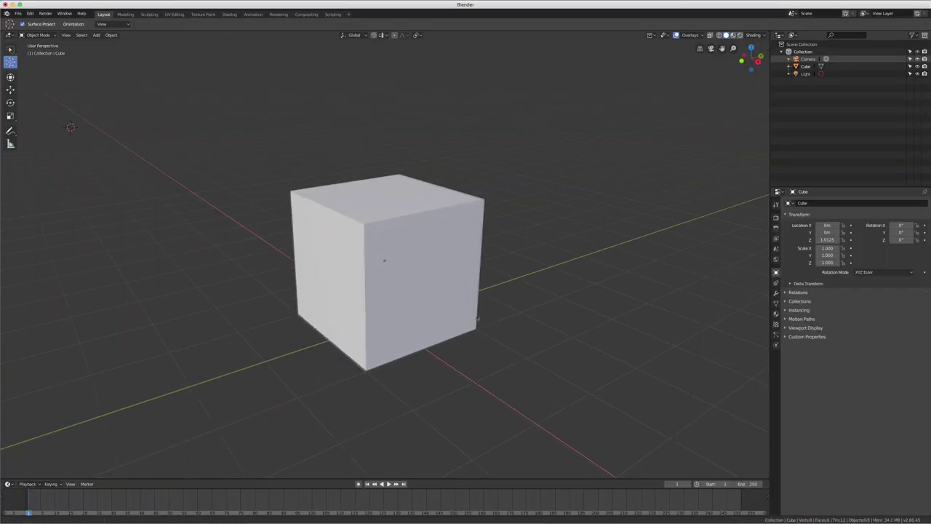
Step: Open the Pivot Point options, place the 3D cursor on the cube's face, then return to selecting
{"action": "middle_click_drag", "start_coordinate": [494, 306], "coordinate": [559, 234]}
{"action": "scroll", "coordinate": [490, 266], "scroll_direction": "up", "scroll_amount": 2}
{"action": "scroll", "coordinate": [490, 266], "scroll_direction": "up", "scroll_amount": 1}
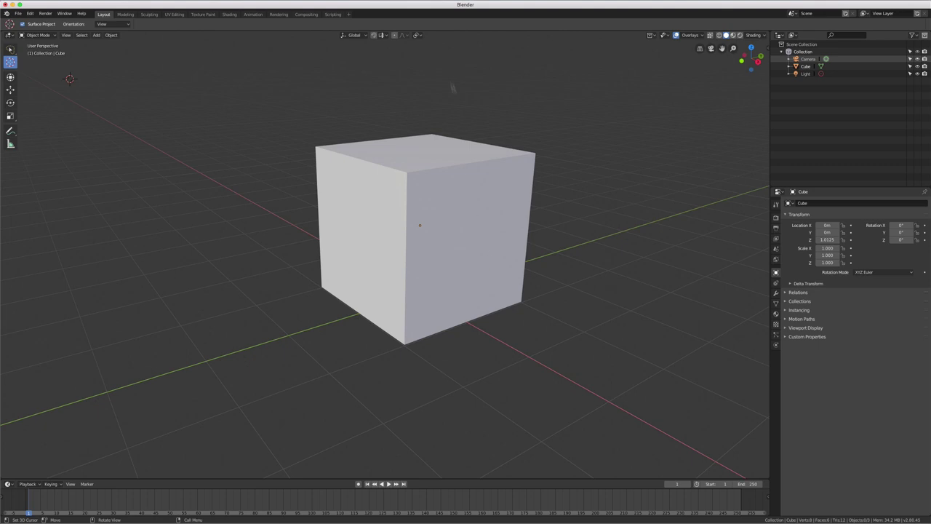
{"action": "left_click", "coordinate": [419, 35]}
{"action": "left_click", "coordinate": [435, 233]}
{"action": "key", "text": "w"}
{"action": "left_click", "coordinate": [437, 216]}
Step: Move the 3D cursor into empty space to the upper left of the cube
{"action": "middle_click_drag", "start_coordinate": [478, 218], "coordinate": [557, 206]}
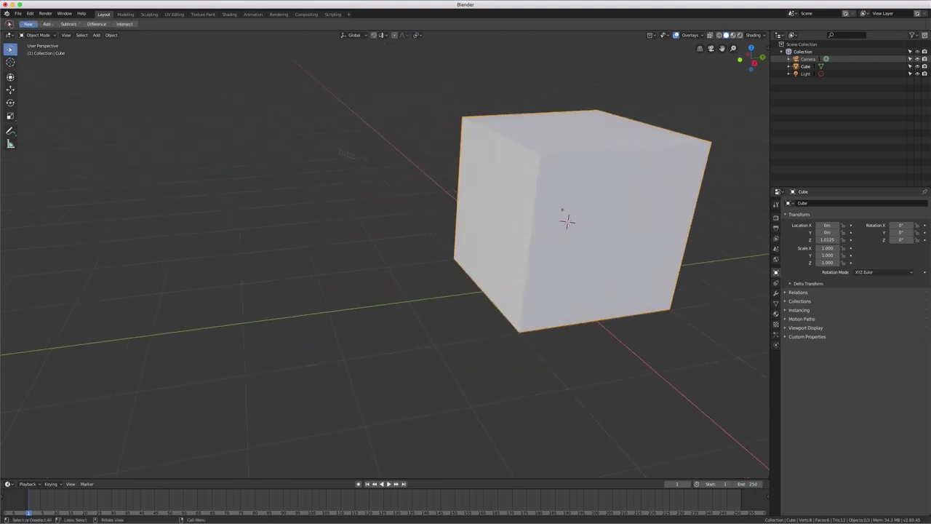
{"action": "left_click", "coordinate": [10, 62]}
{"action": "left_click", "coordinate": [333, 148]}
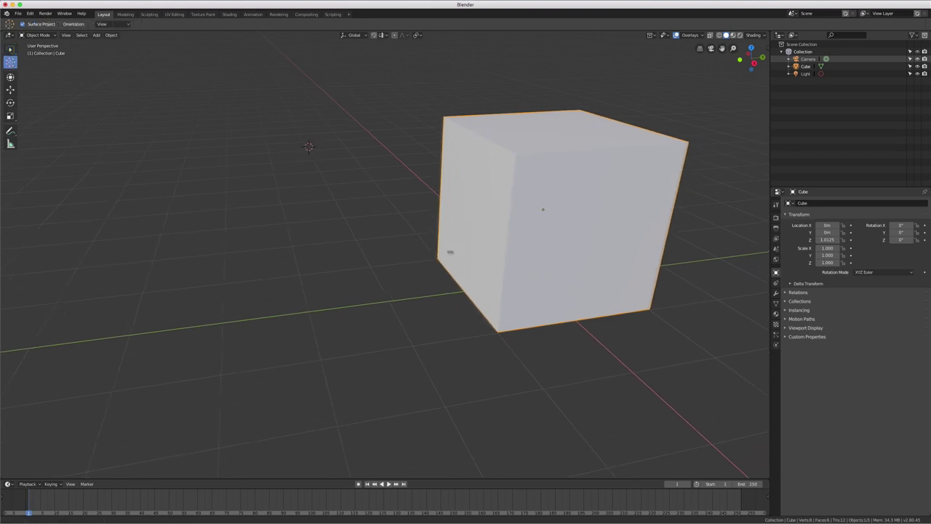
{"action": "middle_click_drag", "start_coordinate": [308, 147], "coordinate": [189, 355]}
{"action": "scroll", "coordinate": [548, 333], "scroll_direction": "down", "scroll_amount": 3}
{"action": "mouse_move", "coordinate": [548, 332]}
{"action": "middle_mouse_down"}
{"action": "mouse_move", "coordinate": [477, 336]}
{"action": "mouse_move", "coordinate": [492, 228]}
{"action": "mouse_move", "coordinate": [500, 228]}
{"action": "middle_mouse_up"}
{"action": "scroll", "coordinate": [499, 317], "scroll_direction": "up", "scroll_amount": 3}
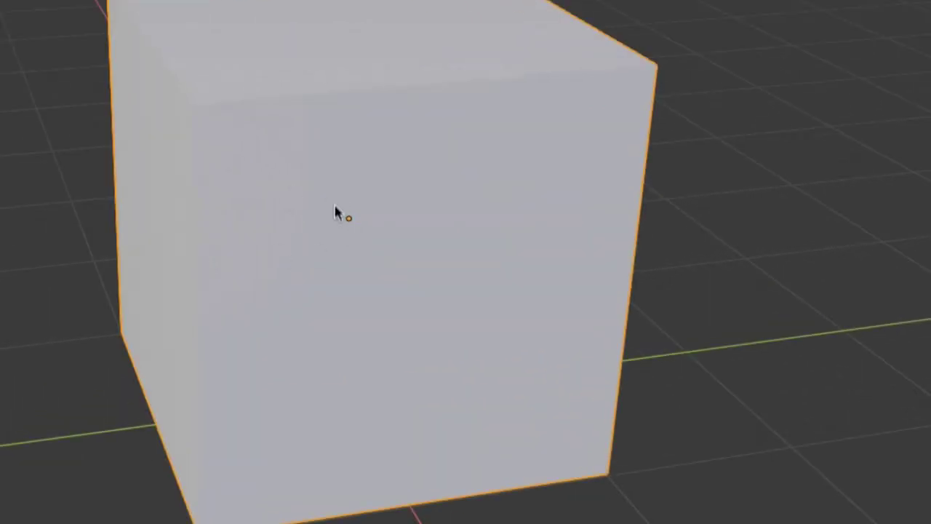
Step: Trackball-rotate the cube to about 5.87°, 10.6°, −7.63°, cancelling a stray resize
{"action": "key", "text": "r"}
{"action": "key", "text": "r"}
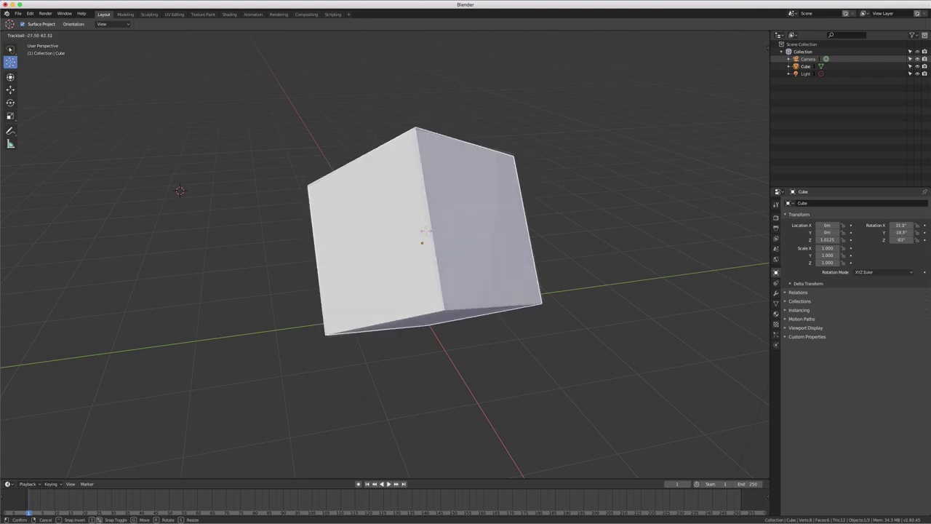
{"action": "left_click", "coordinate": [459, 257]}
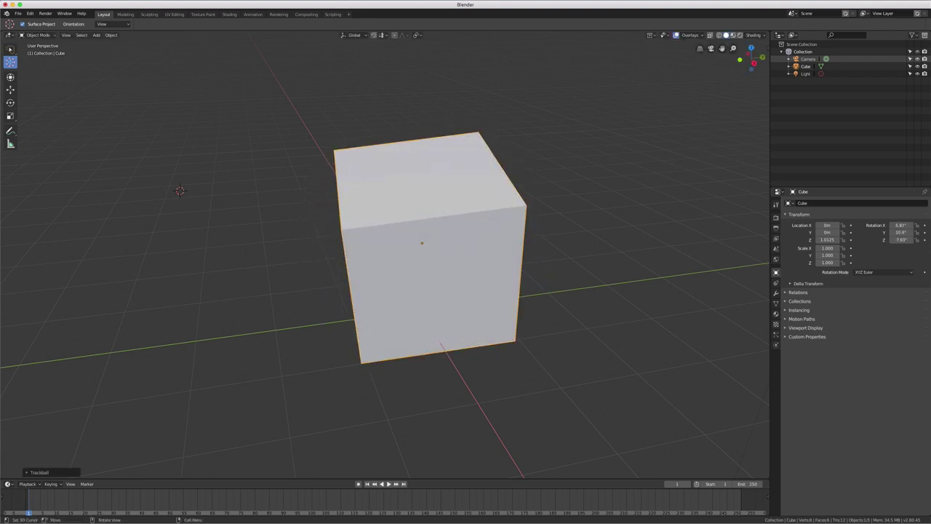
{"action": "key", "text": "s"}
{"action": "right_click", "coordinate": [468, 294]}
Step: In Edit Mode, shift the cube's mesh along Y so the origin sits outside it
{"action": "key", "text": "Tab"}
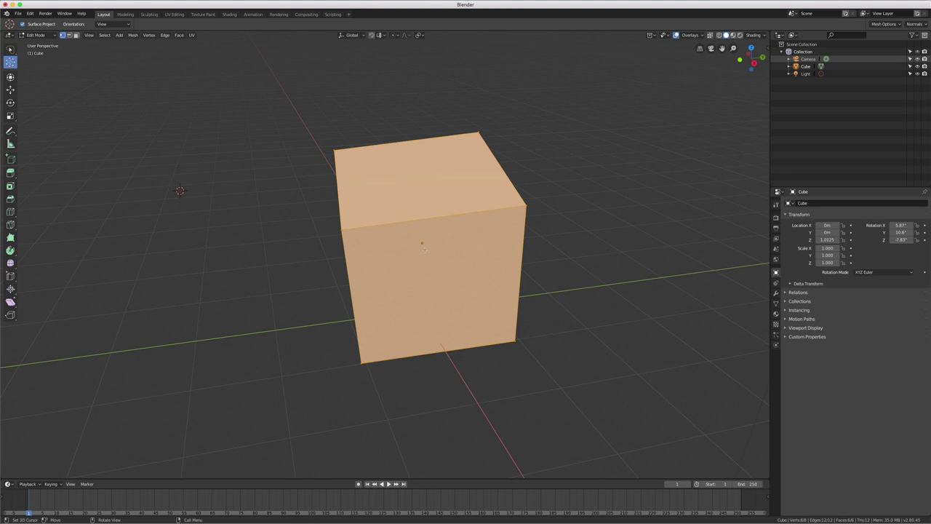
{"action": "key", "text": "g"}
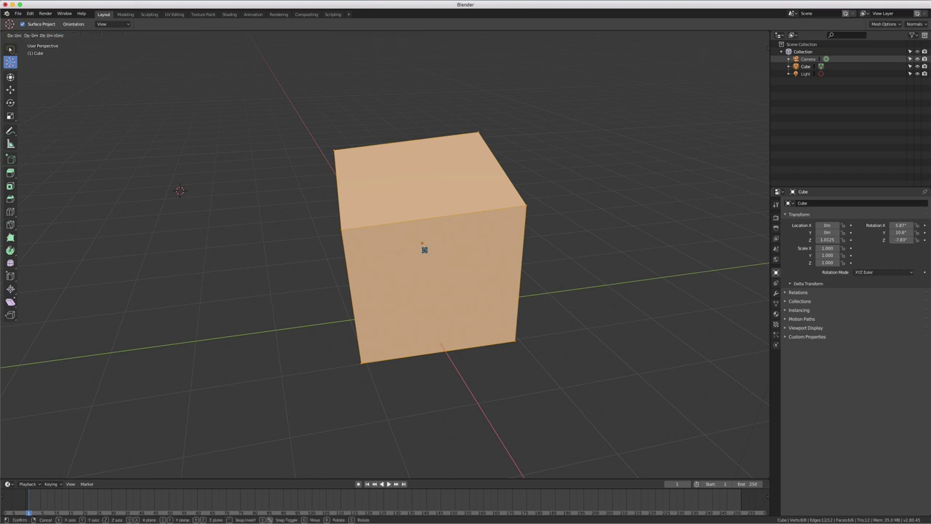
{"action": "key", "text": "y"}
{"action": "left_click", "coordinate": [579, 229]}
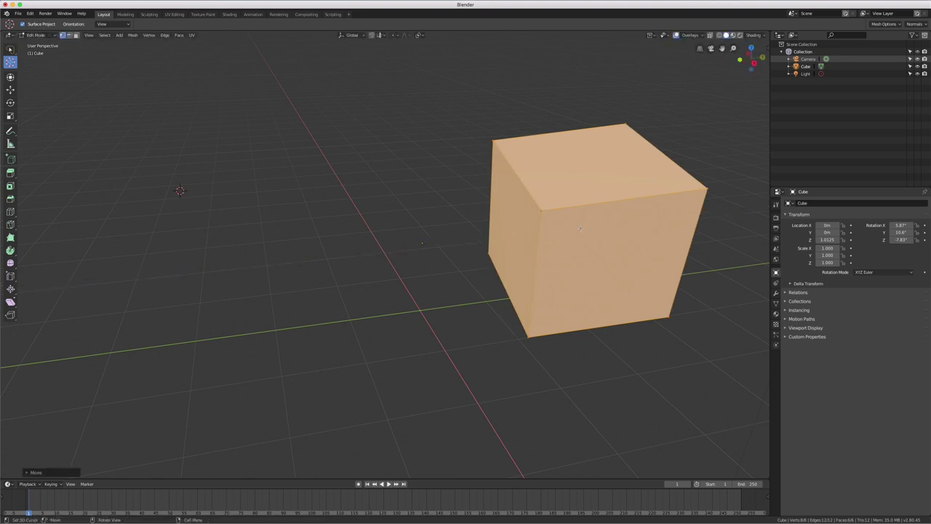
{"action": "key", "text": "Tab"}
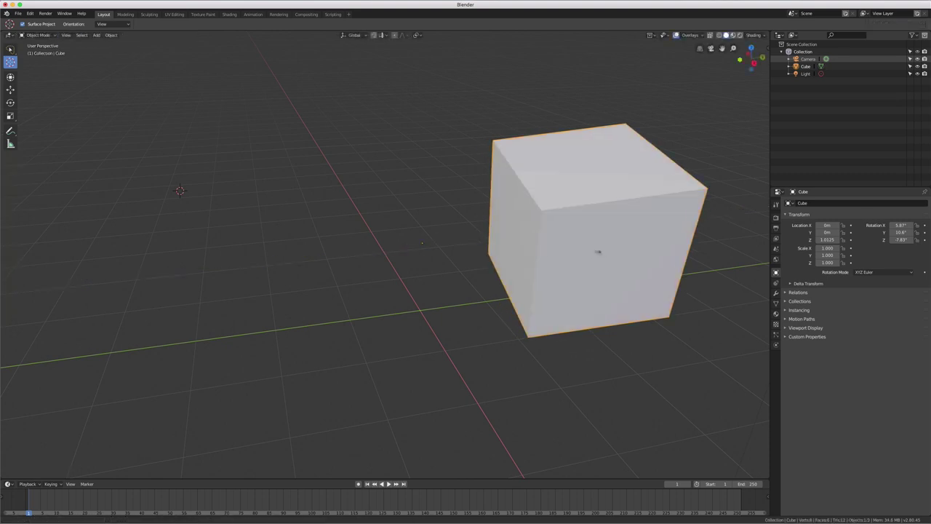
{"action": "mouse_move", "coordinate": [541, 252]}
{"action": "middle_mouse_down"}
{"action": "mouse_move", "coordinate": [422, 233]}
{"action": "mouse_move", "coordinate": [397, 239]}
{"action": "middle_mouse_up"}
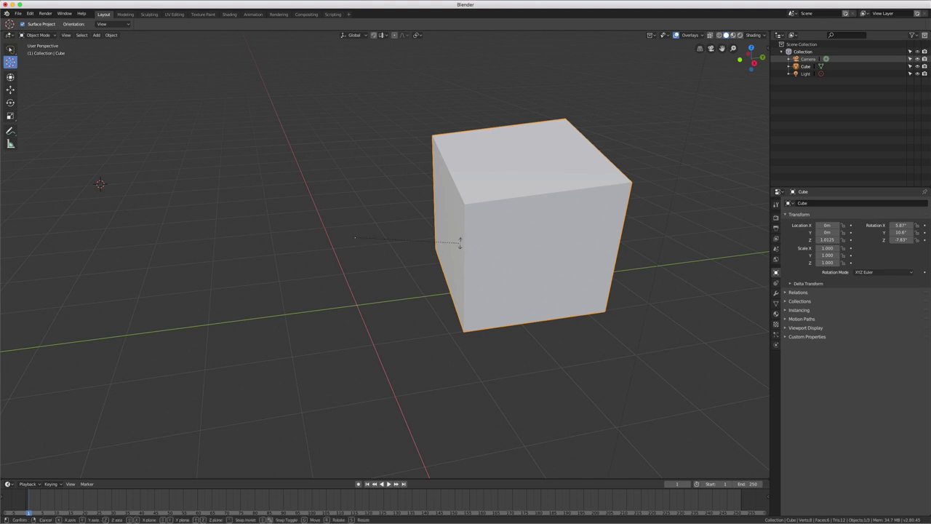
Step: Trackball-rotate the cube once more with R R
{"action": "key", "text": "r"}
{"action": "key", "text": "r"}
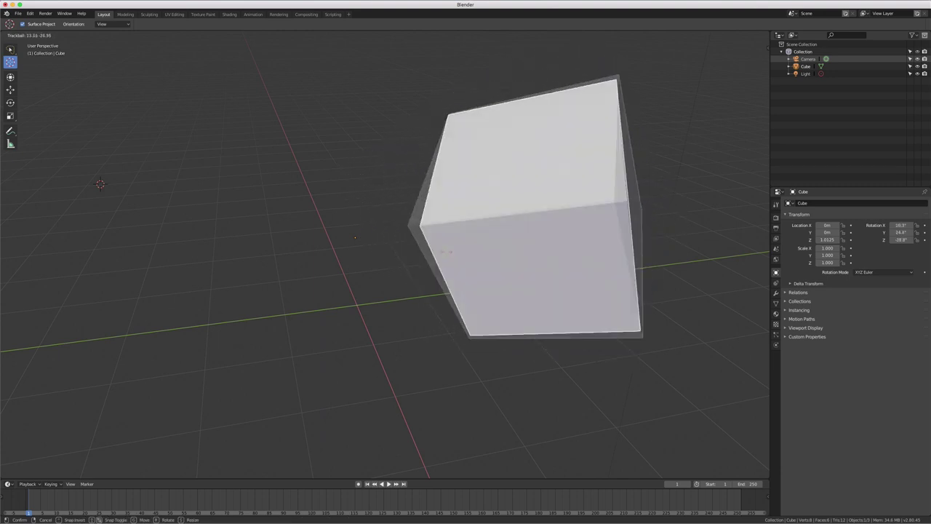
{"action": "left_click", "coordinate": [390, 250]}
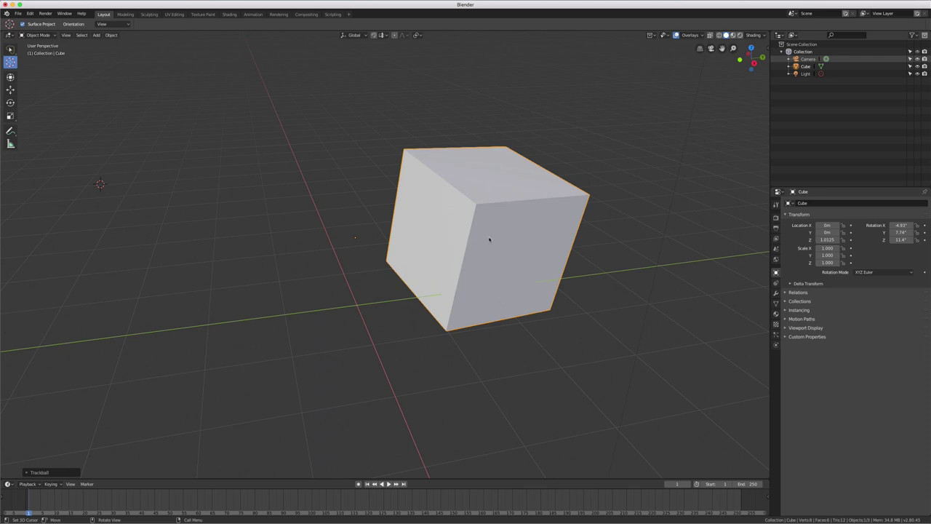
{"action": "middle_click_drag", "start_coordinate": [488, 245], "coordinate": [539, 266]}
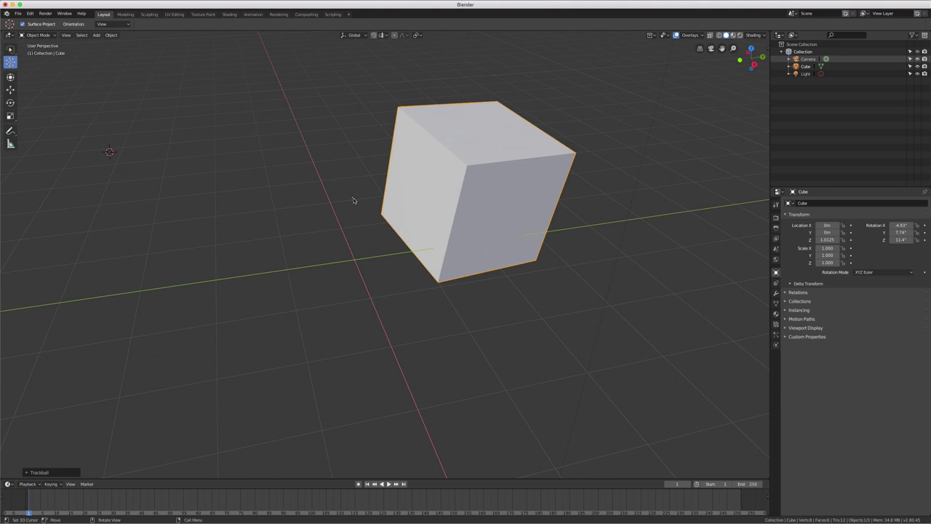
Step: Dismiss the cube's context menu and undo the extra rotation with Ctrl+Z twice
{"action": "right_click", "coordinate": [419, 196]}
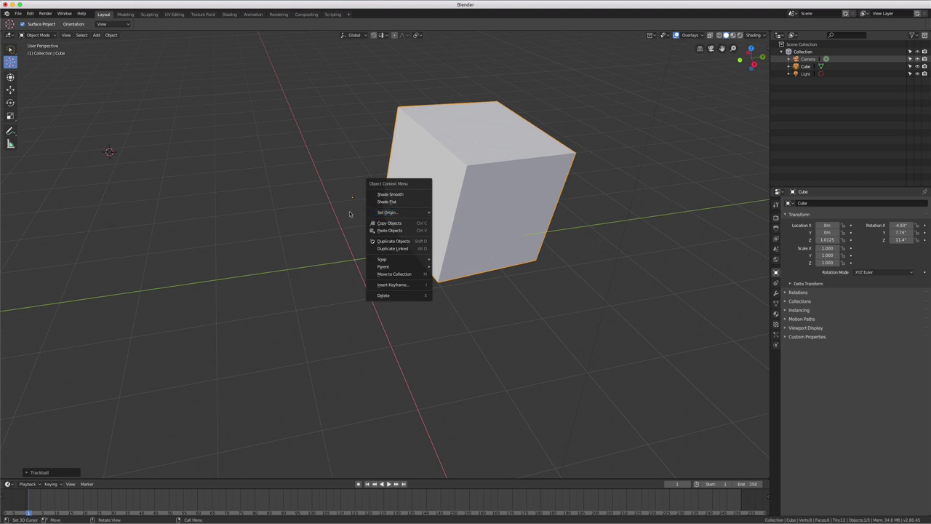
{"action": "key", "text": "Escape"}
{"action": "key", "text": "ctrl+z"}
{"action": "key", "text": "ctrl+z"}
{"action": "key", "text": "Tab"}
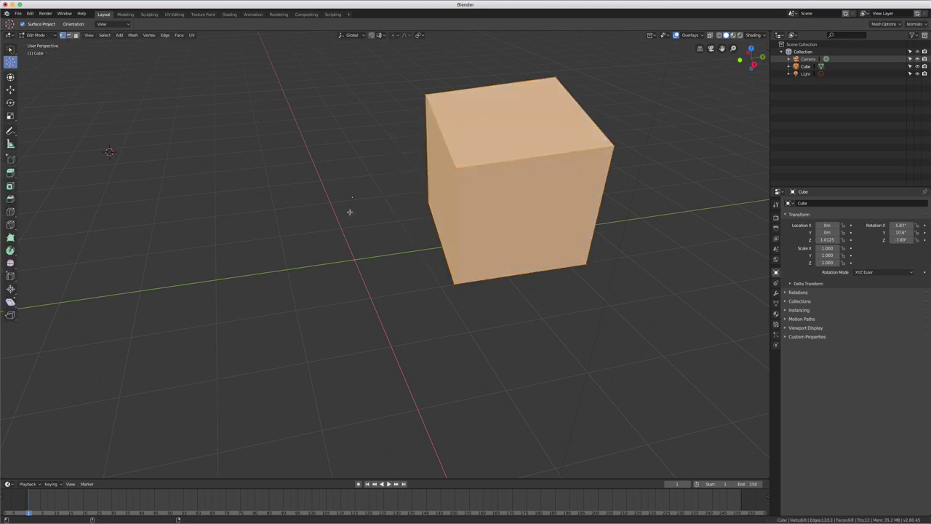
{"action": "key", "text": "ctrl+z"}
{"action": "key", "text": "Tab"}
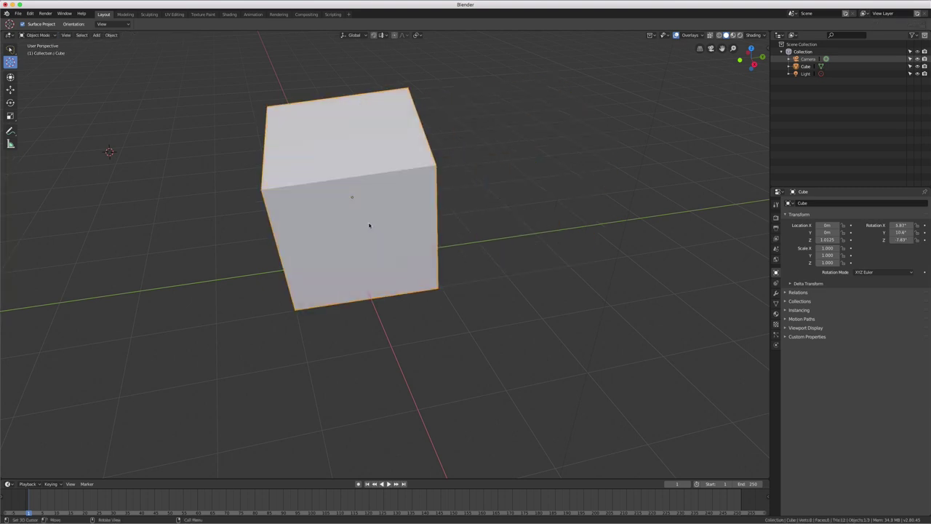
{"action": "mouse_move", "coordinate": [369, 225]}
{"action": "middle_mouse_down"}
{"action": "mouse_move", "coordinate": [516, 195]}
{"action": "mouse_move", "coordinate": [468, 224]}
{"action": "middle_mouse_up"}
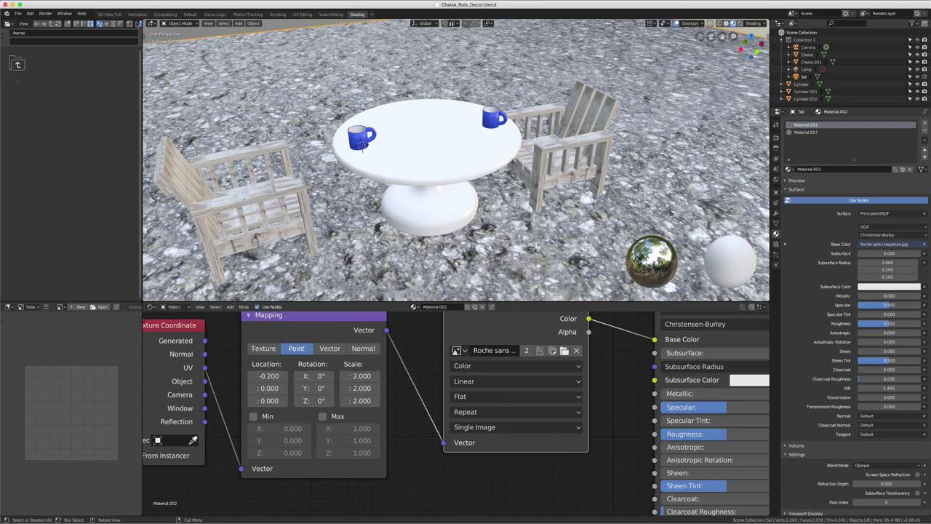
Step: Switch to the single large viewport and view the table, mugs and chairs near eye level
{"action": "left_click", "coordinate": [190, 16]}
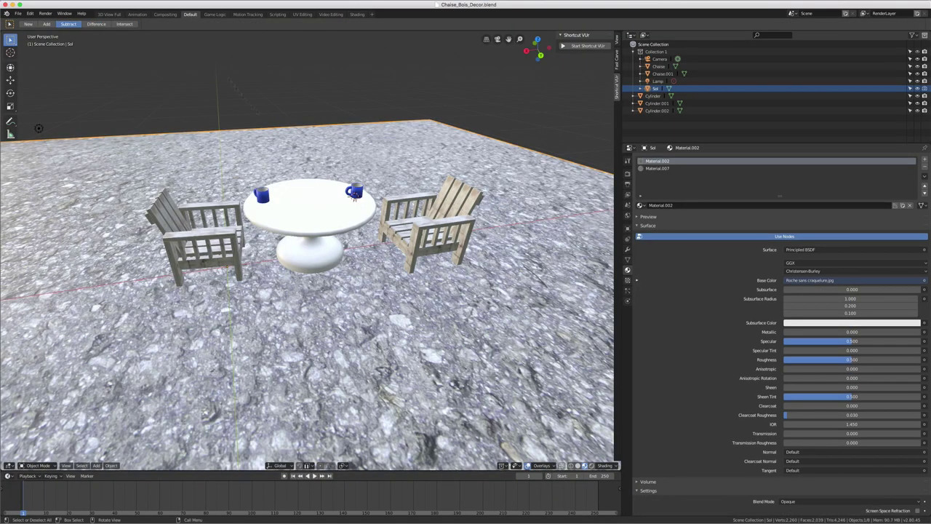
{"action": "scroll", "coordinate": [154, 177], "scroll_direction": "down", "scroll_amount": 3}
{"action": "scroll", "coordinate": [154, 177], "scroll_direction": "up", "scroll_amount": 4}
{"action": "middle_click_drag", "start_coordinate": [154, 177], "coordinate": [291, 182]}
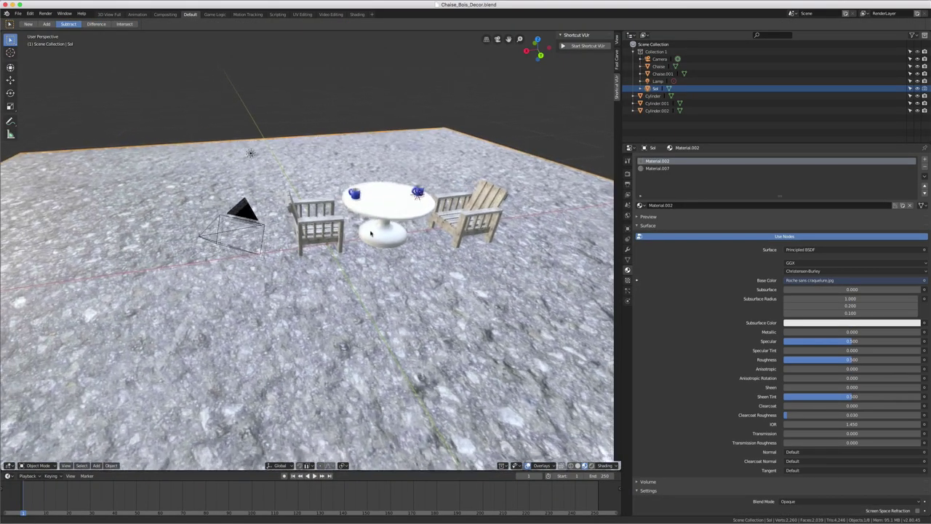
{"action": "scroll", "coordinate": [509, 180], "scroll_direction": "up", "scroll_amount": 5}
{"action": "scroll", "coordinate": [509, 179], "scroll_direction": "down", "scroll_amount": 5}
{"action": "mouse_move", "coordinate": [509, 180]}
{"action": "middle_mouse_down"}
{"action": "mouse_move", "coordinate": [333, 308]}
{"action": "mouse_move", "coordinate": [376, 266]}
{"action": "mouse_move", "coordinate": [393, 266]}
{"action": "mouse_move", "coordinate": [385, 263]}
{"action": "mouse_move", "coordinate": [374, 297]}
{"action": "mouse_move", "coordinate": [379, 253]}
{"action": "middle_mouse_up"}
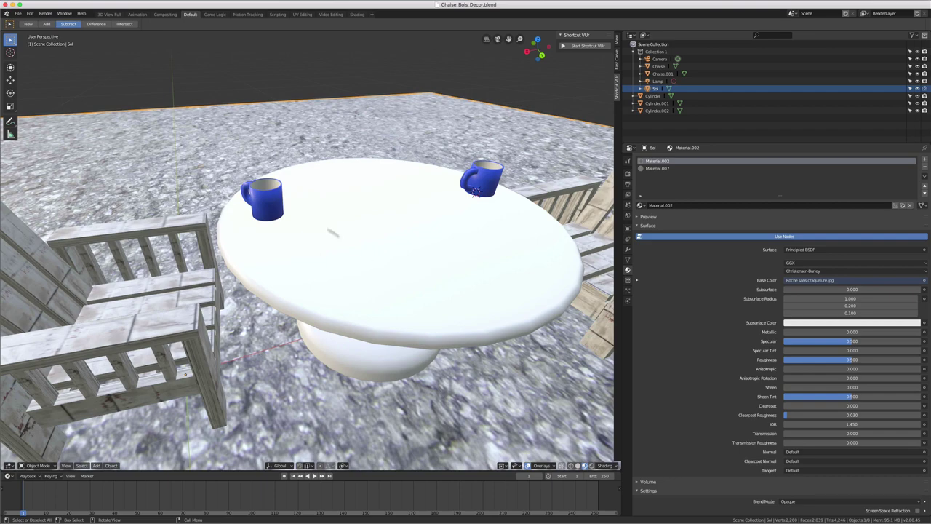
{"action": "mouse_move", "coordinate": [324, 294]}
{"action": "middle_mouse_down"}
{"action": "mouse_move", "coordinate": [333, 276]}
{"action": "mouse_move", "coordinate": [332, 312]}
{"action": "middle_mouse_up"}
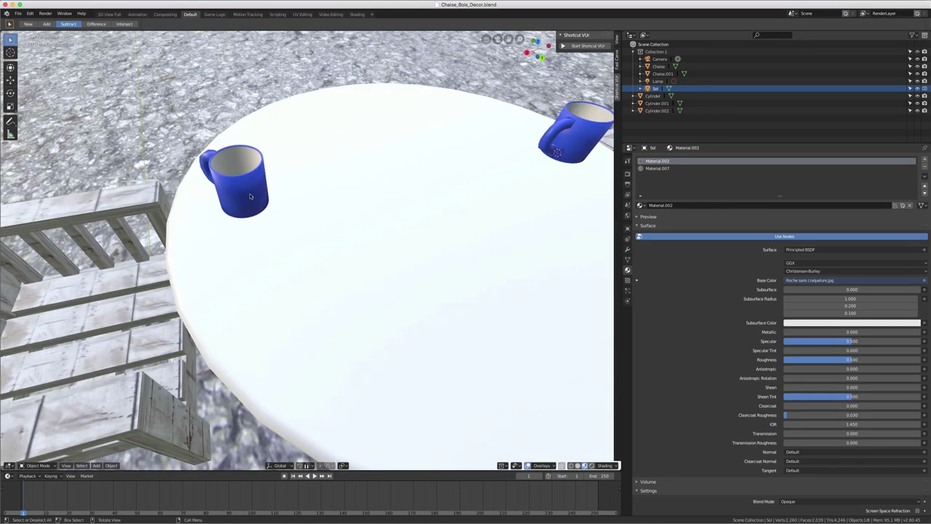
Step: Give the left mug its blue material and inspect its mesh in Edit Mode
{"action": "left_click", "coordinate": [251, 197]}
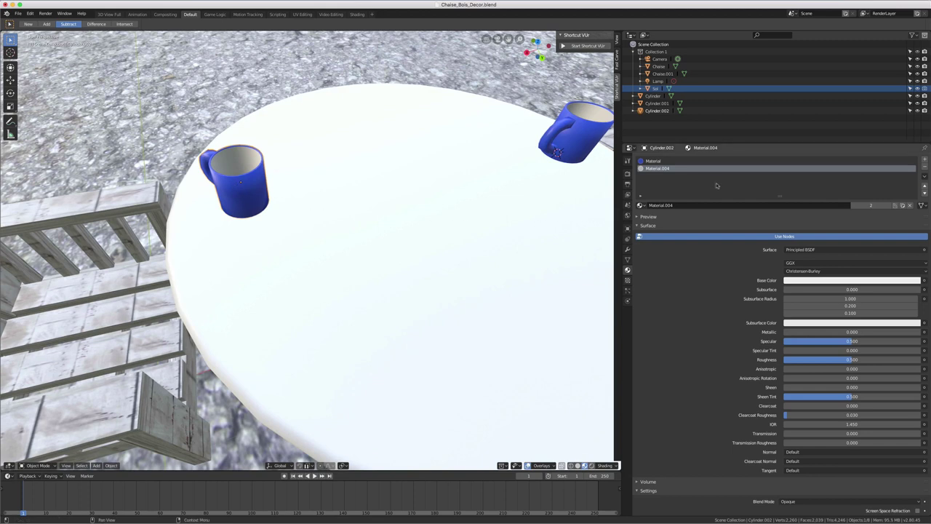
{"action": "left_click", "coordinate": [652, 161]}
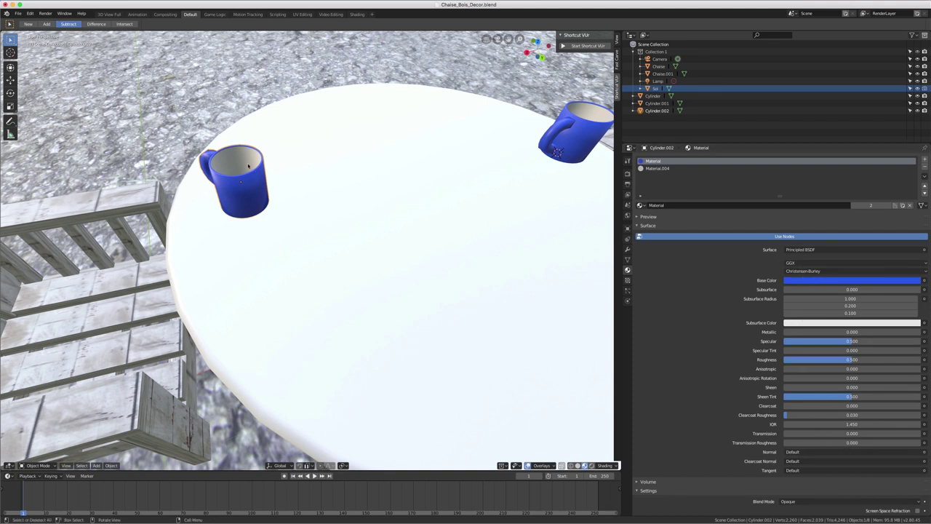
{"action": "key", "text": "Tab"}
{"action": "middle_click_drag", "start_coordinate": [235, 156], "coordinate": [238, 177]}
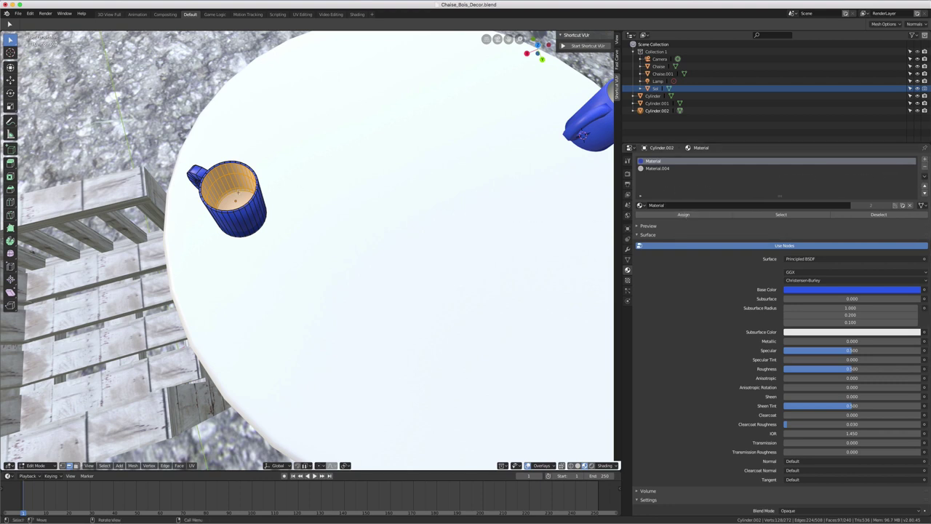
{"action": "middle_click_drag", "start_coordinate": [236, 218], "coordinate": [240, 207]}
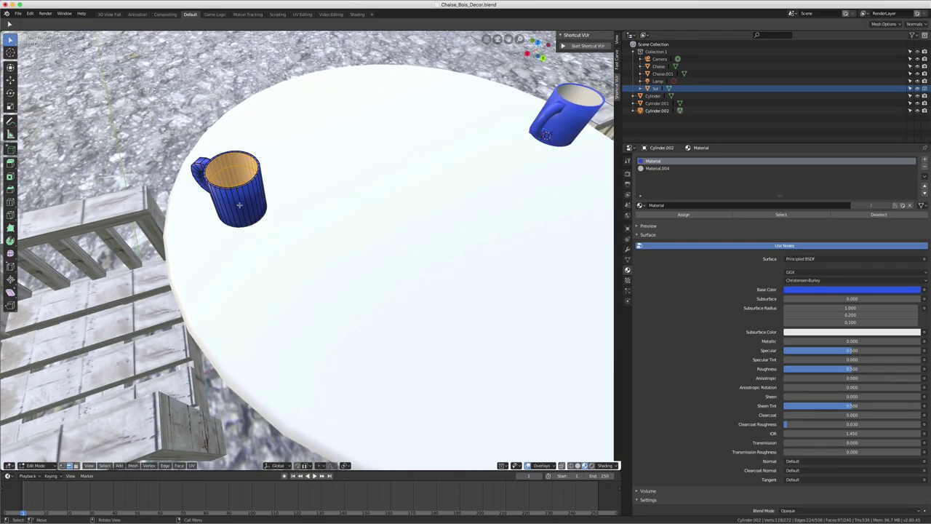
{"action": "key", "text": "Tab"}
Step: Select the floor plane and frame it in the viewport
{"action": "scroll", "coordinate": [243, 232], "scroll_direction": "down", "scroll_amount": 2}
{"action": "scroll", "coordinate": [287, 229], "scroll_direction": "down", "scroll_amount": 2}
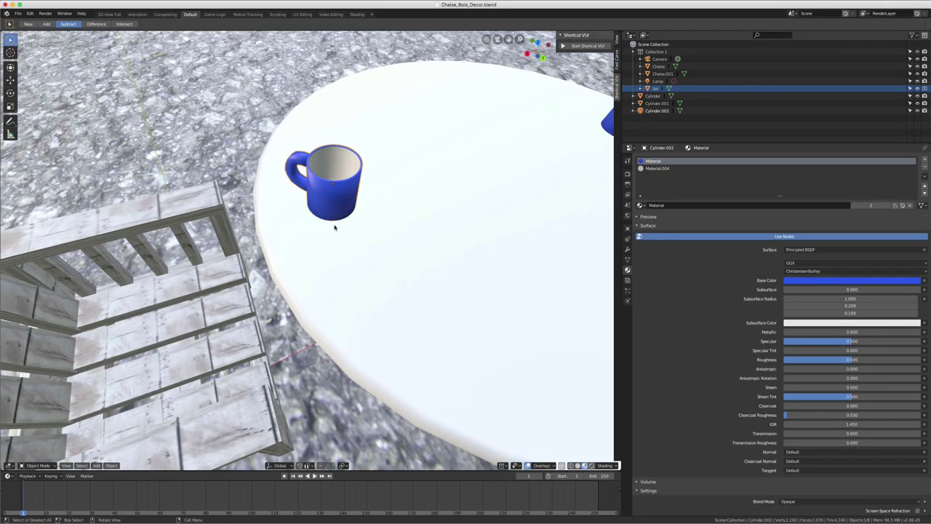
{"action": "scroll", "coordinate": [333, 224], "scroll_direction": "down", "scroll_amount": 3}
{"action": "scroll", "coordinate": [364, 211], "scroll_direction": "down", "scroll_amount": 3}
{"action": "middle_click_drag", "start_coordinate": [385, 201], "coordinate": [368, 204]}
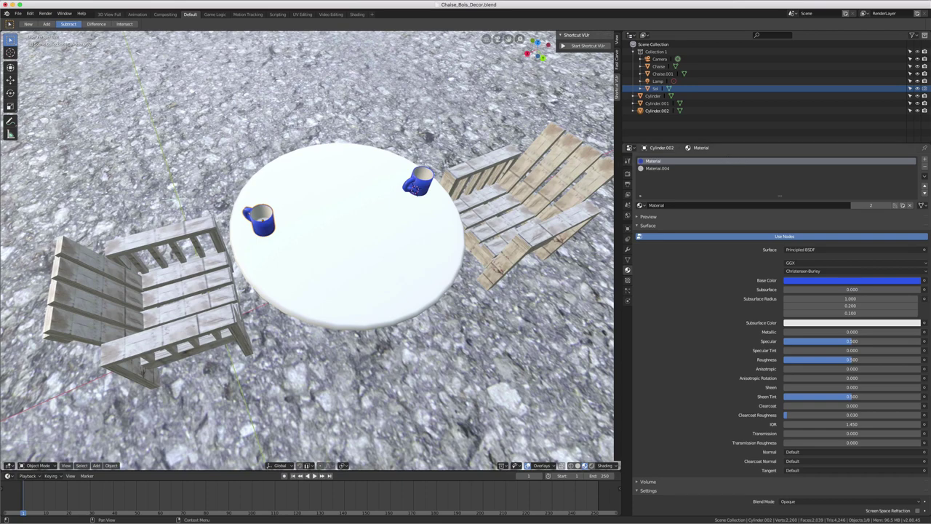
{"action": "left_click", "coordinate": [434, 316]}
{"action": "key", "text": "KP_Decimal"}
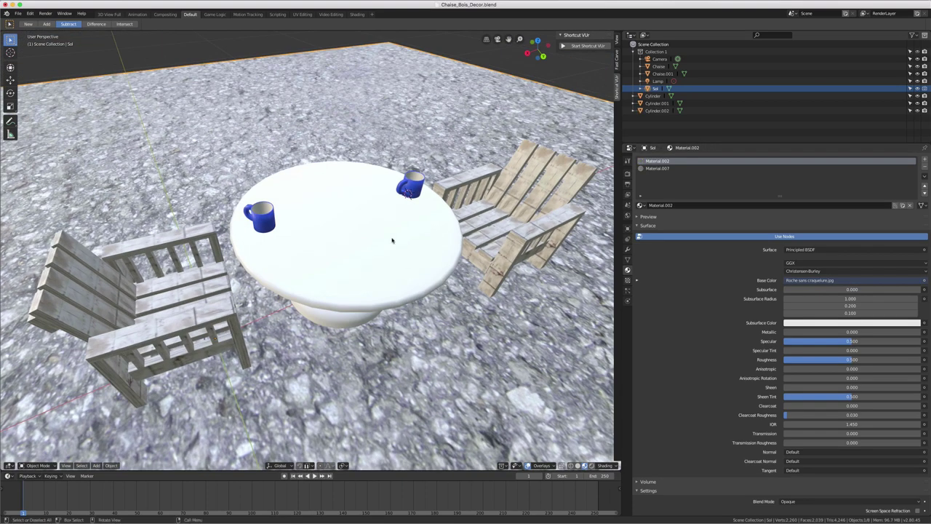
Step: Switch the viewport to Solid shading and view the scene more frontally
{"action": "key", "text": "z"}
{"action": "left_click", "coordinate": [445, 240]}
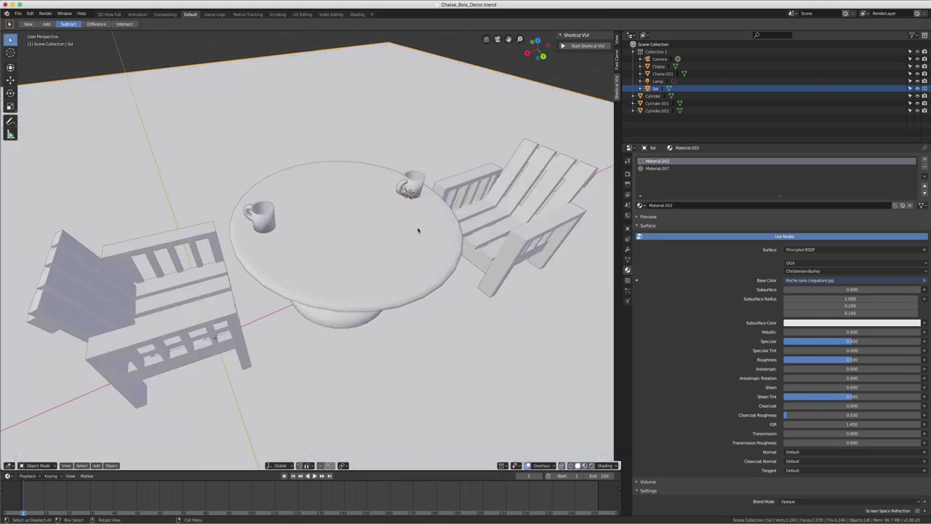
{"action": "scroll", "coordinate": [421, 182], "scroll_direction": "down", "scroll_amount": 3}
{"action": "mouse_move", "coordinate": [422, 183]}
{"action": "middle_mouse_down"}
{"action": "mouse_move", "coordinate": [417, 225]}
{"action": "mouse_move", "coordinate": [432, 217]}
{"action": "middle_mouse_up"}
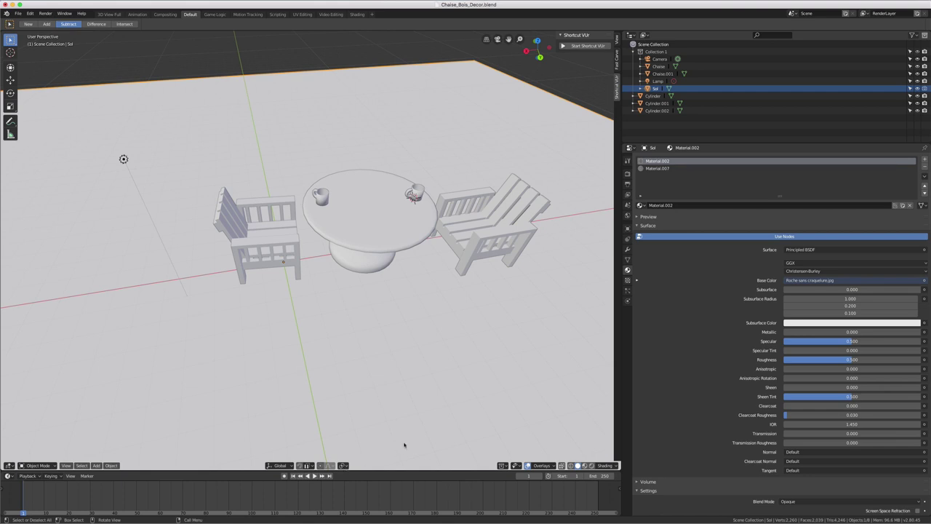
Step: Open the Pivot Point dropdown in the viewport header
{"action": "scroll", "coordinate": [342, 355], "scroll_direction": "down", "scroll_amount": 2}
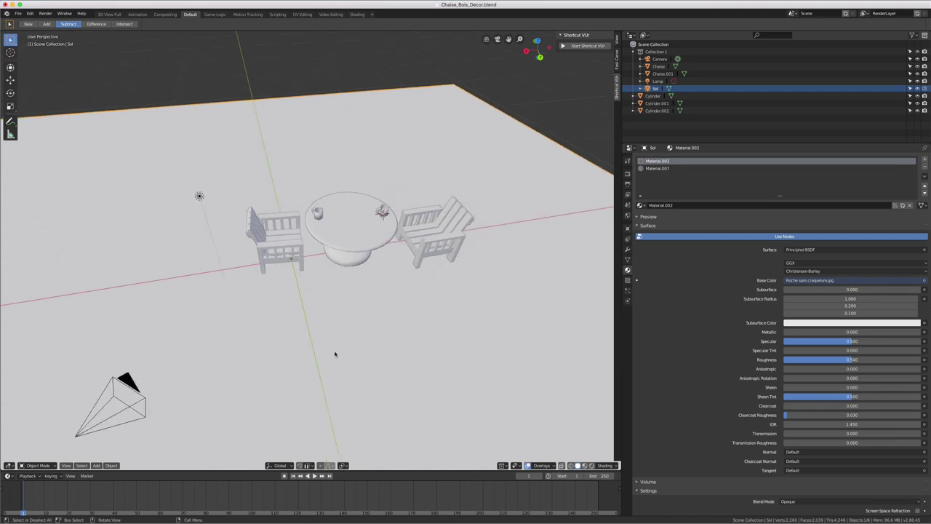
{"action": "scroll", "coordinate": [335, 354], "scroll_direction": "up", "scroll_amount": 1}
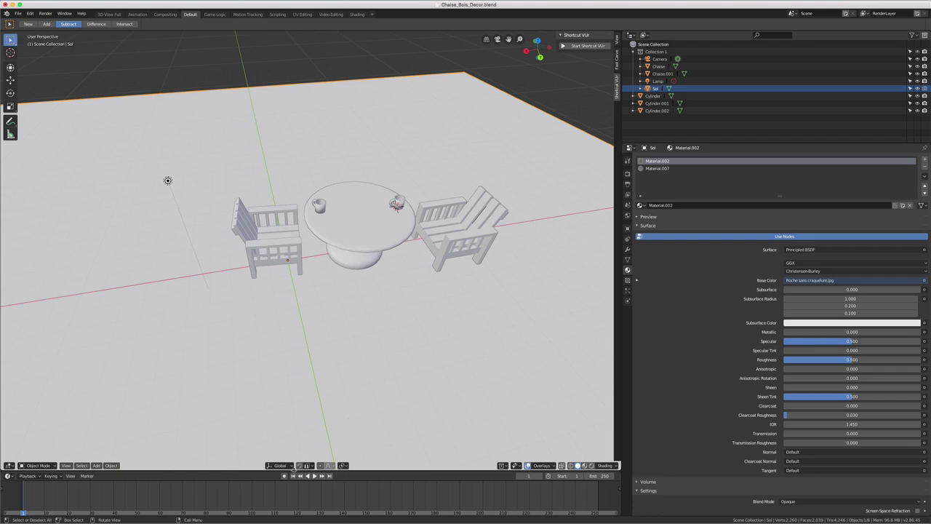
{"action": "left_click", "coordinate": [344, 465]}
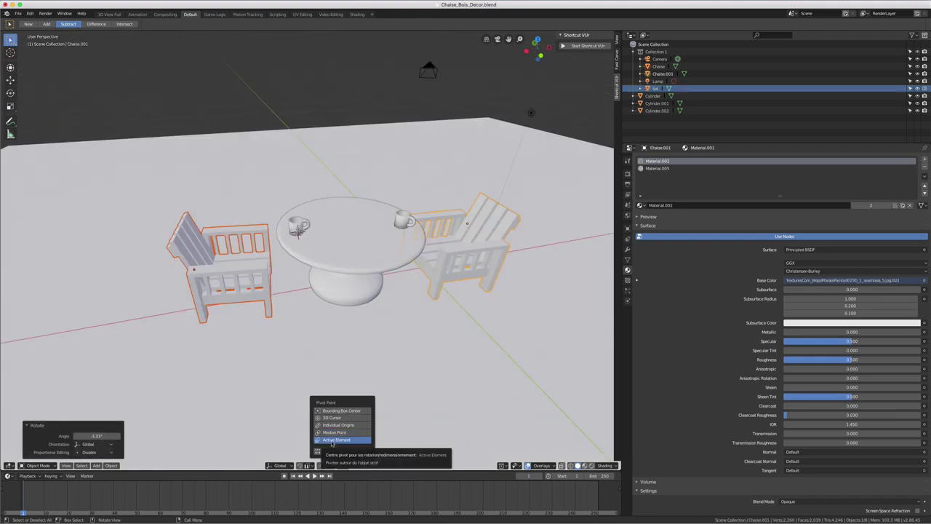
Step: Set the pivot to Active Element and slightly rotate the right-hand chair in top view
{"action": "left_click", "coordinate": [336, 440]}
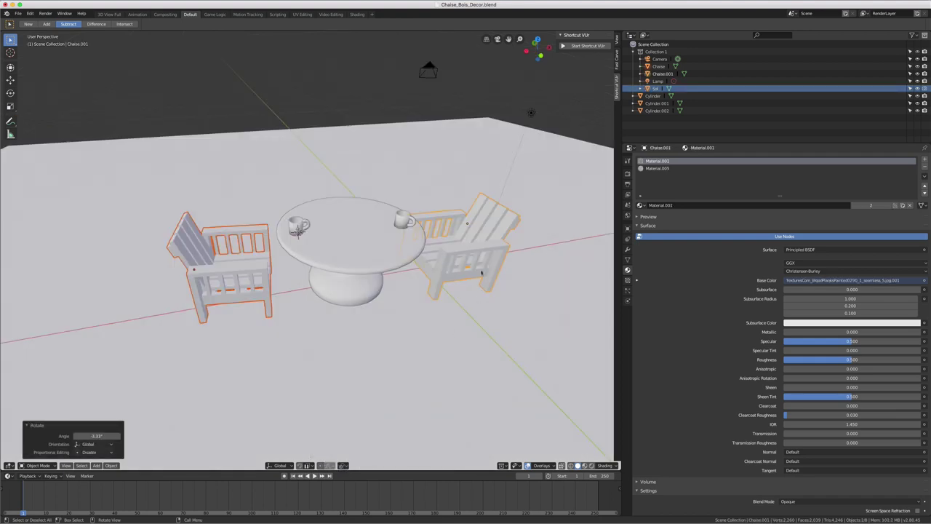
{"action": "key", "text": "alt+a"}
{"action": "left_click", "coordinate": [471, 253]}
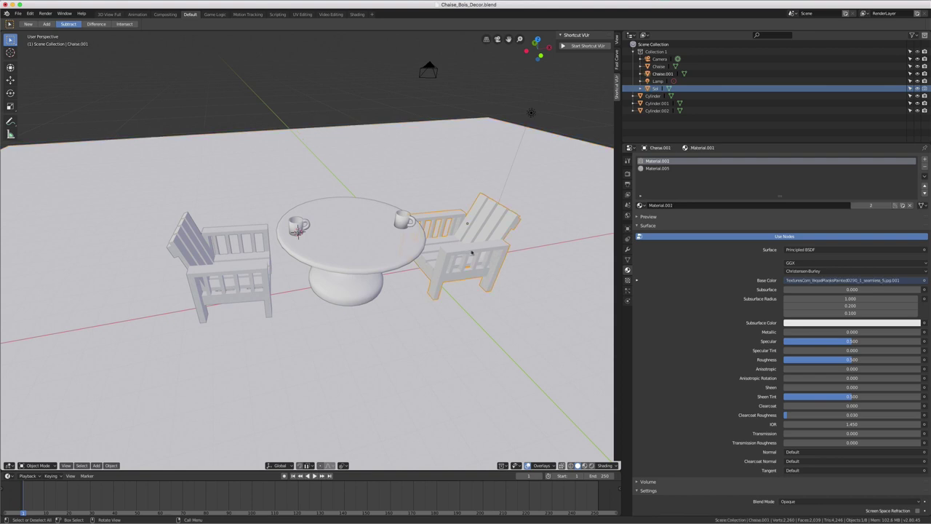
{"action": "mouse_move", "coordinate": [471, 253]}
{"action": "middle_mouse_down"}
{"action": "mouse_move", "coordinate": [487, 248]}
{"action": "mouse_move", "coordinate": [475, 256]}
{"action": "middle_mouse_up"}
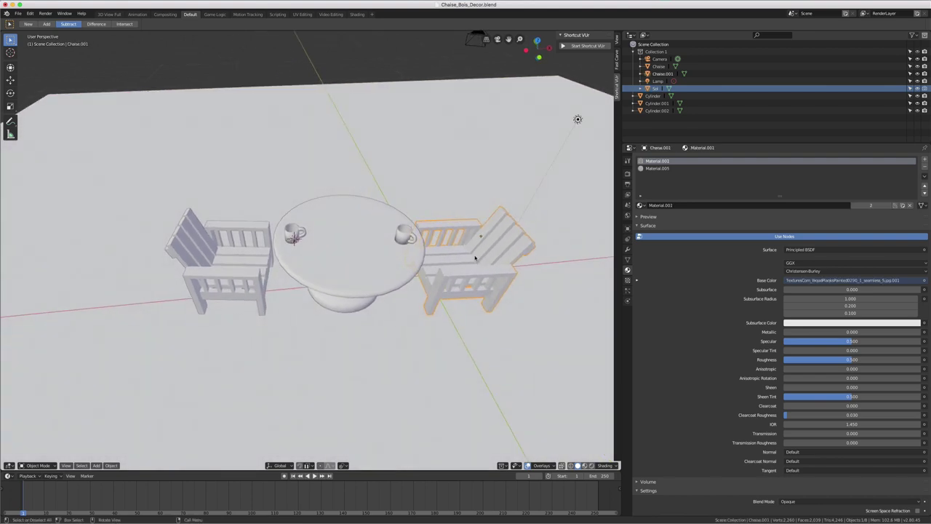
{"action": "key", "text": "KP_7"}
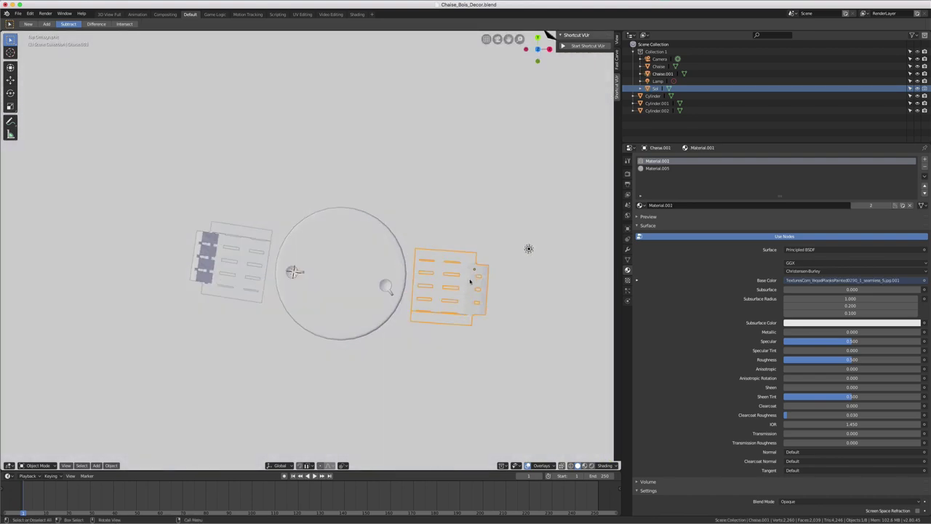
{"action": "key", "text": "r"}
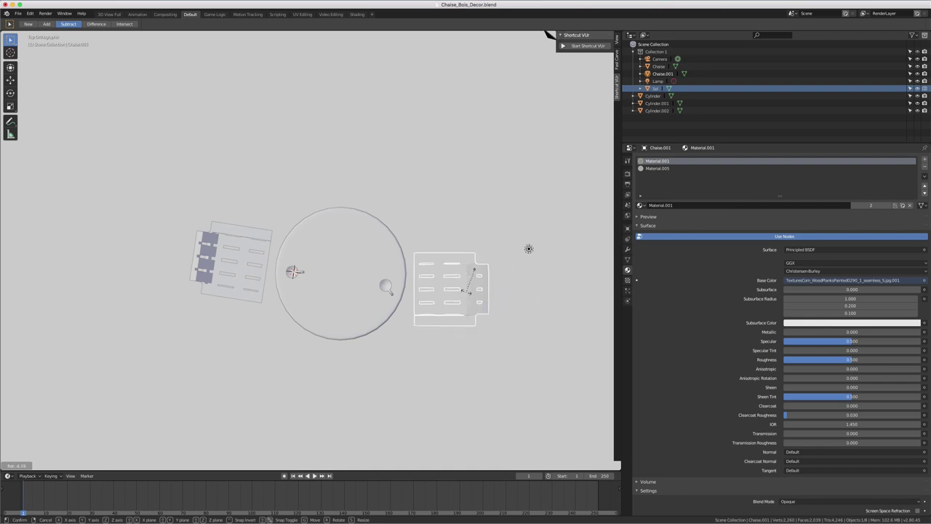
{"action": "left_click", "coordinate": [460, 295]}
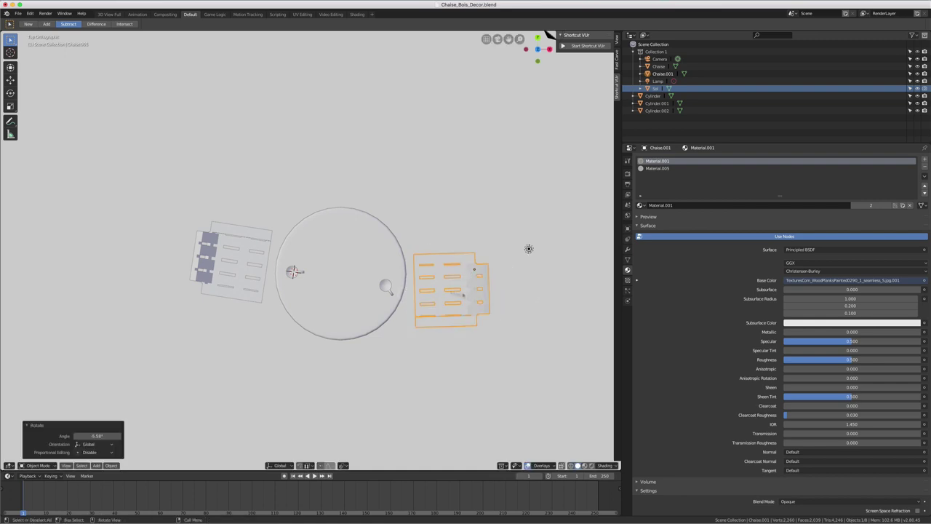
Step: Add the left chair, rotate both together toward the table, then select the table
{"action": "left_click", "coordinate": [247, 272], "text": "shift"}
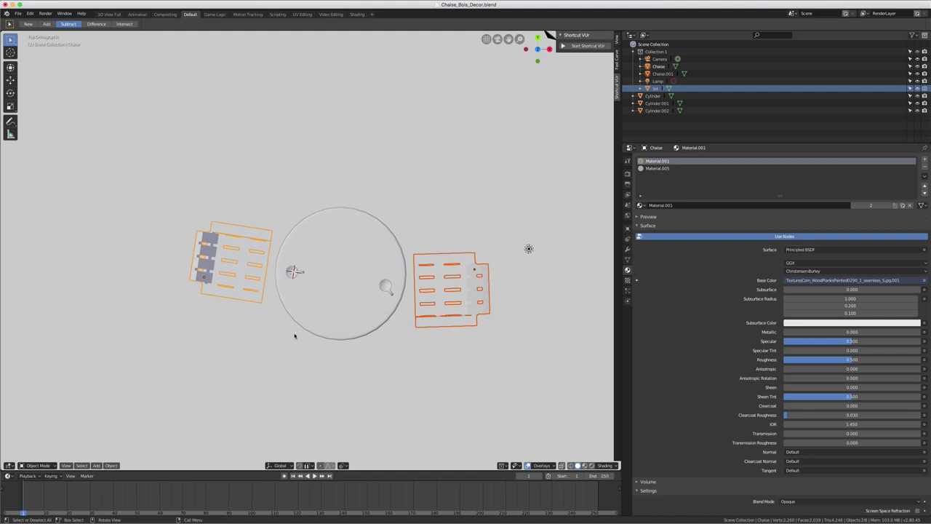
{"action": "middle_click_drag", "start_coordinate": [295, 335], "coordinate": [334, 240]}
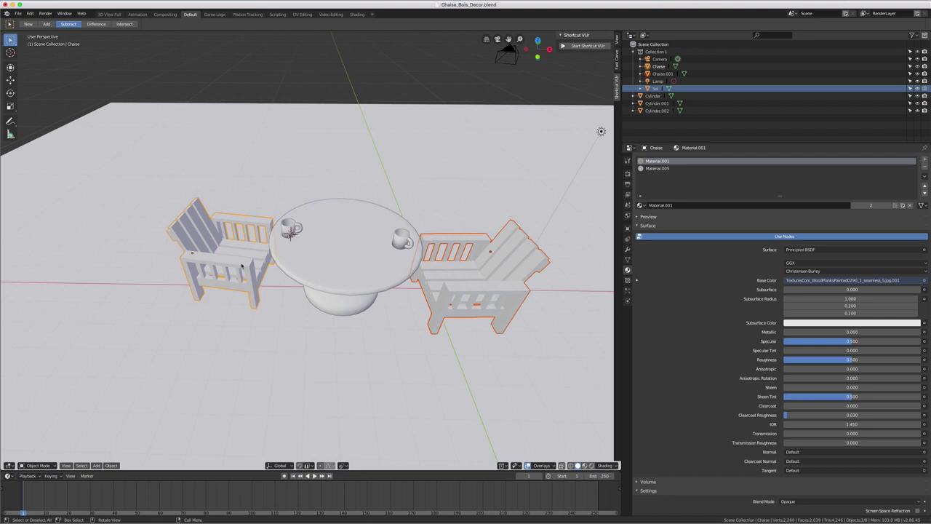
{"action": "key", "text": "KP_7"}
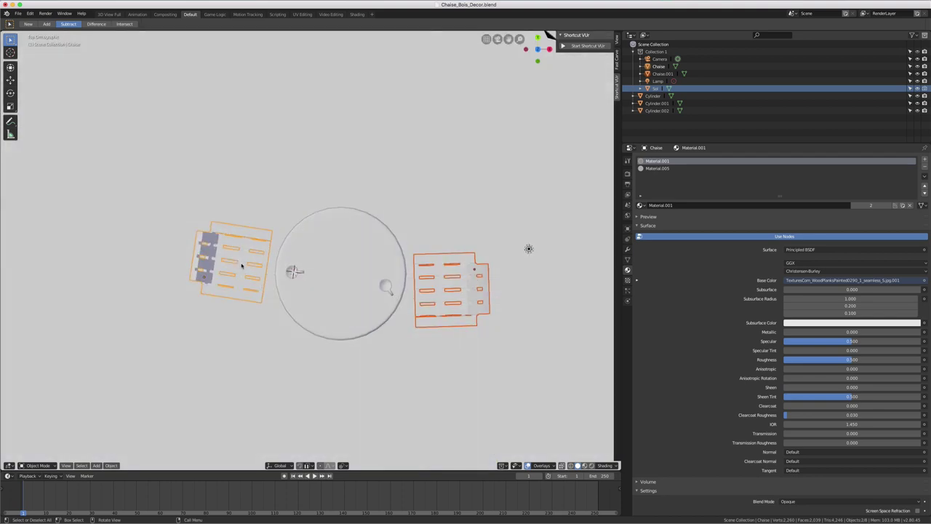
{"action": "key", "text": "r"}
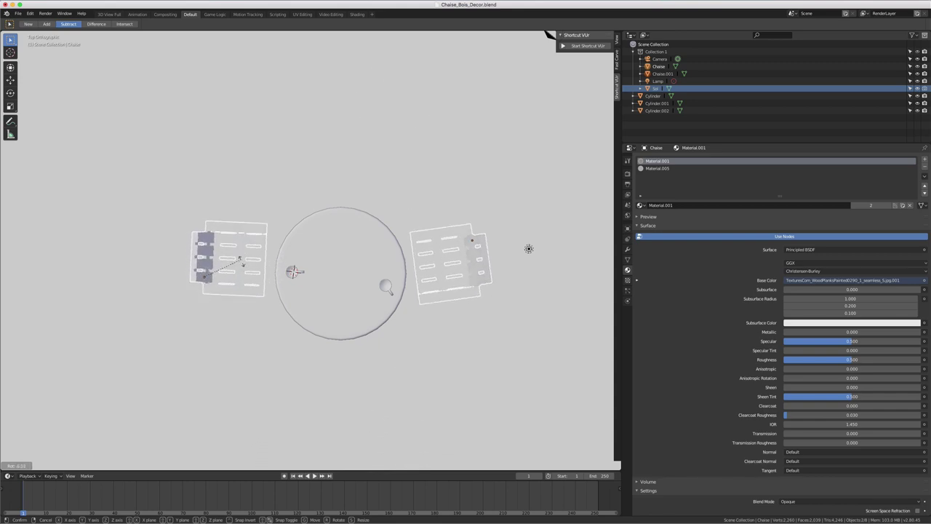
{"action": "left_click", "coordinate": [245, 263]}
{"action": "middle_click_drag", "start_coordinate": [245, 263], "coordinate": [201, 279]}
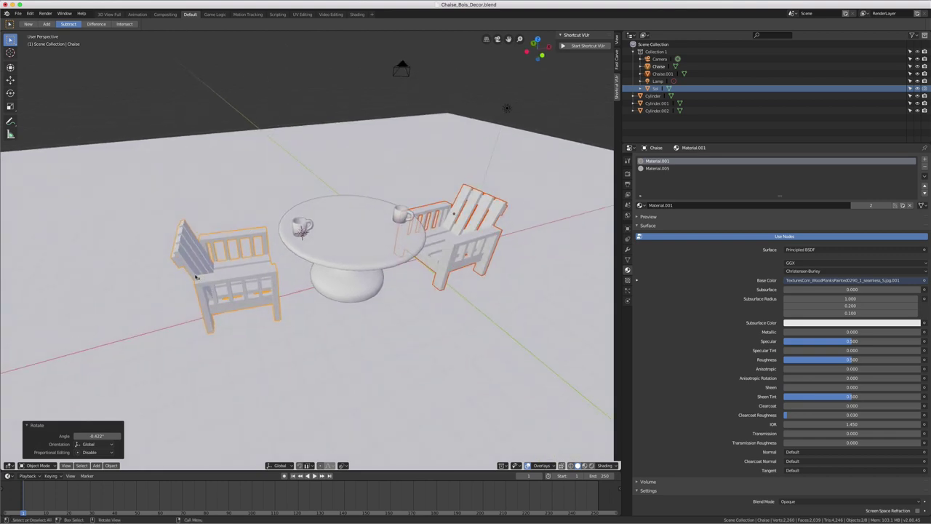
{"action": "left_click", "coordinate": [336, 258]}
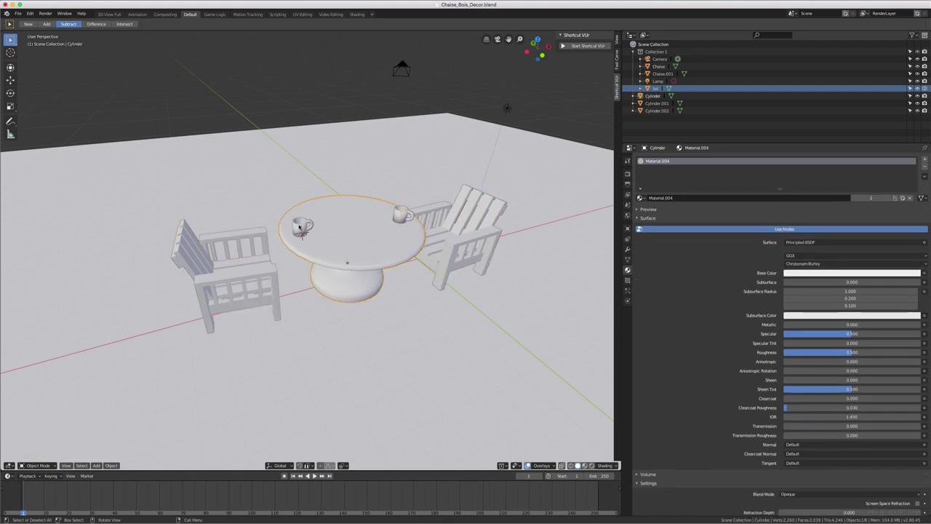
Step: Select the table's Cylinder.001 part, deselect it, and change the pivot point setting
{"action": "left_click", "coordinate": [346, 261]}
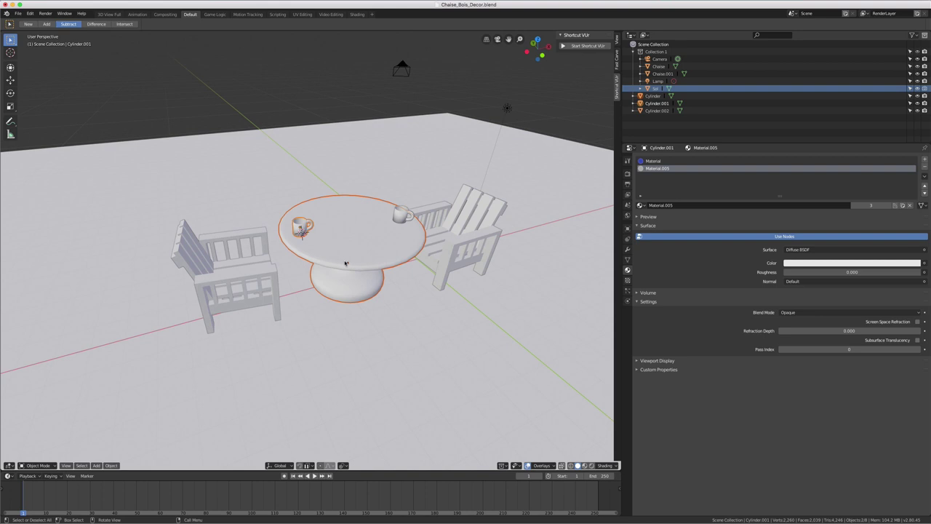
{"action": "key", "text": "alt+a"}
{"action": "left_click", "coordinate": [343, 465]}
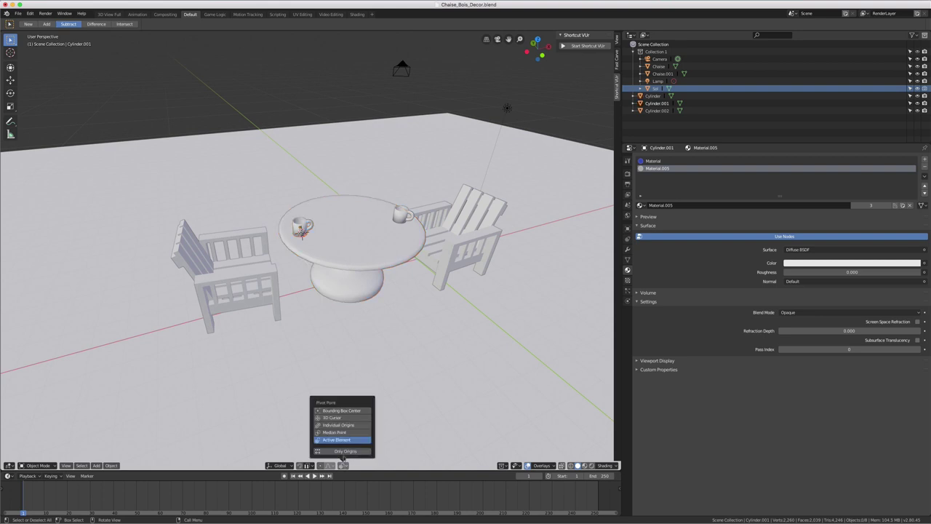
{"action": "left_click", "coordinate": [343, 433]}
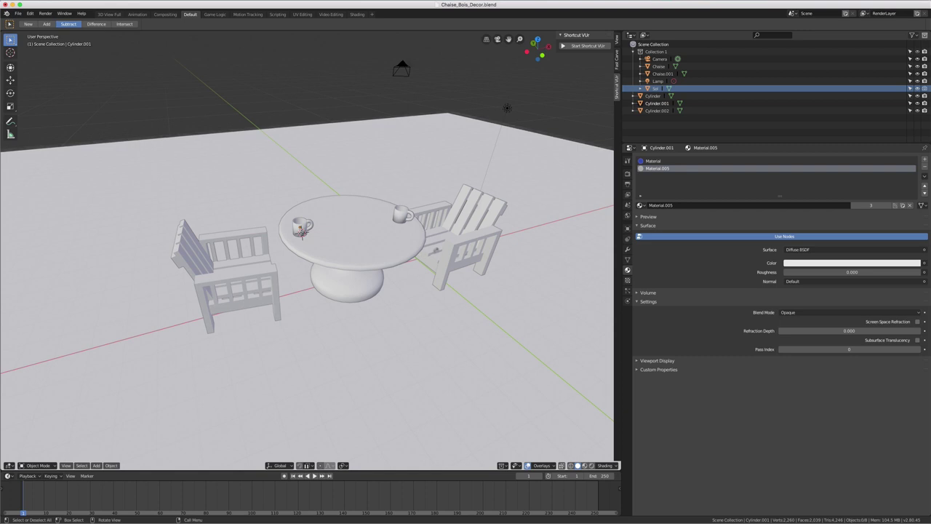
Step: Rotate the right-hand chair toward the table in top view
{"action": "middle_click_drag", "start_coordinate": [413, 276], "coordinate": [425, 249]}
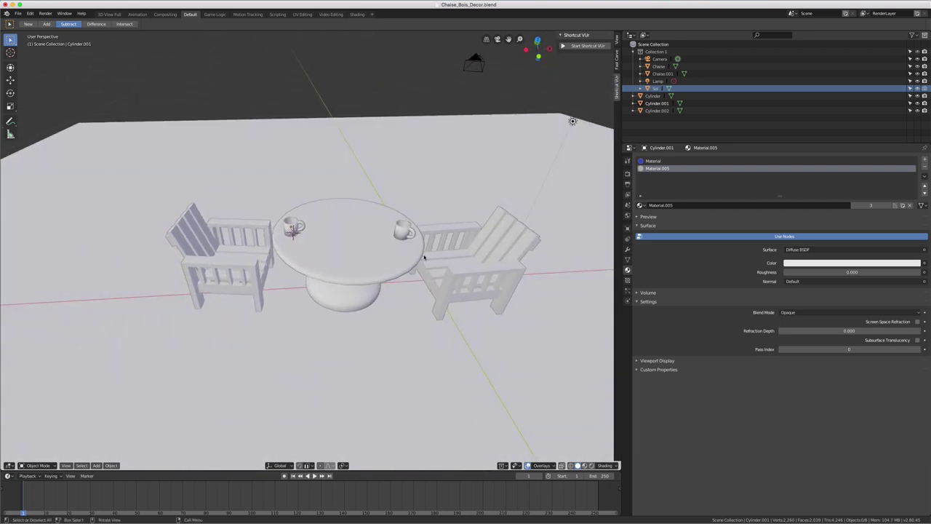
{"action": "key", "text": "KP_7"}
{"action": "left_click", "coordinate": [434, 269]}
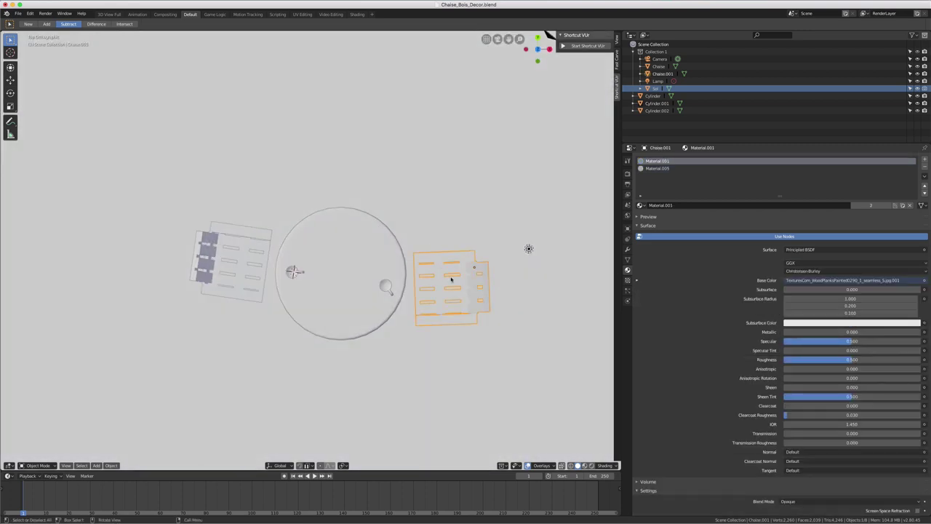
{"action": "key", "text": "r"}
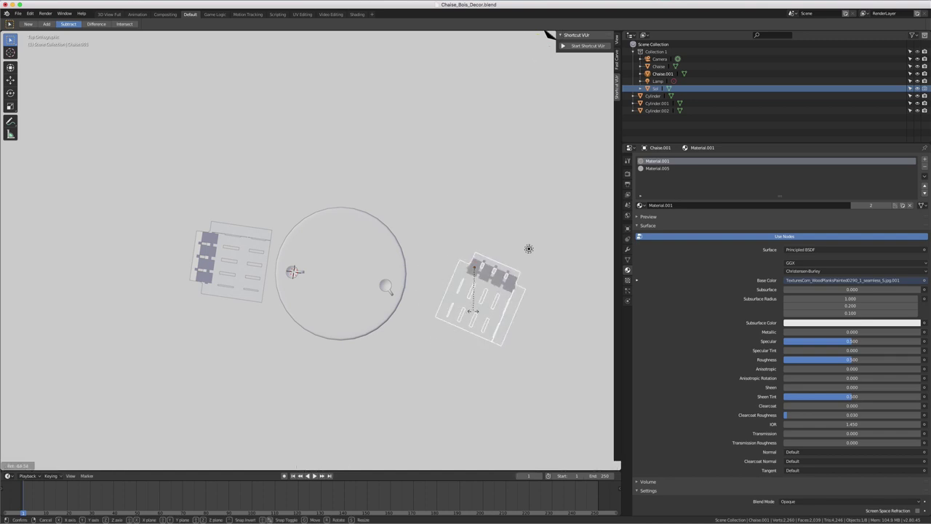
{"action": "left_click", "coordinate": [434, 281]}
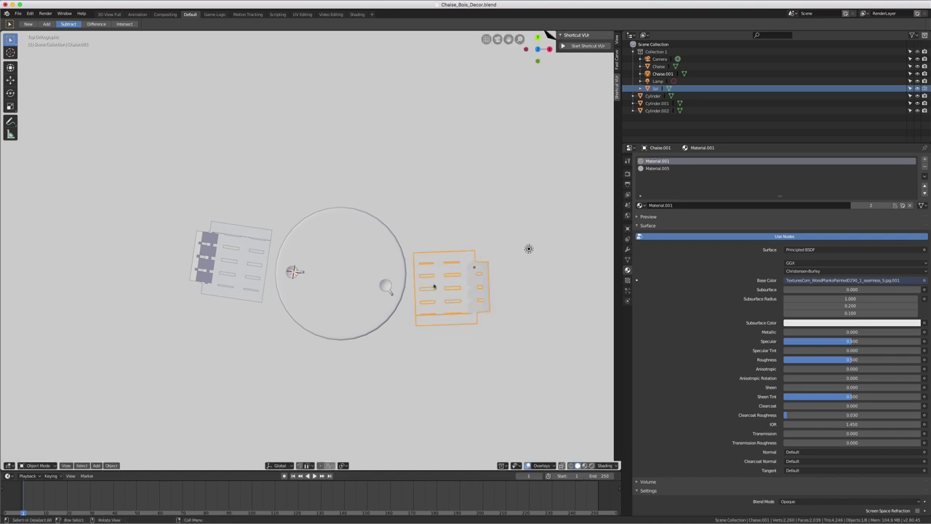
Step: Add the left chair, rotate both to face the table, and duplicate them with Shift+D
{"action": "left_click", "coordinate": [255, 277], "text": "shift"}
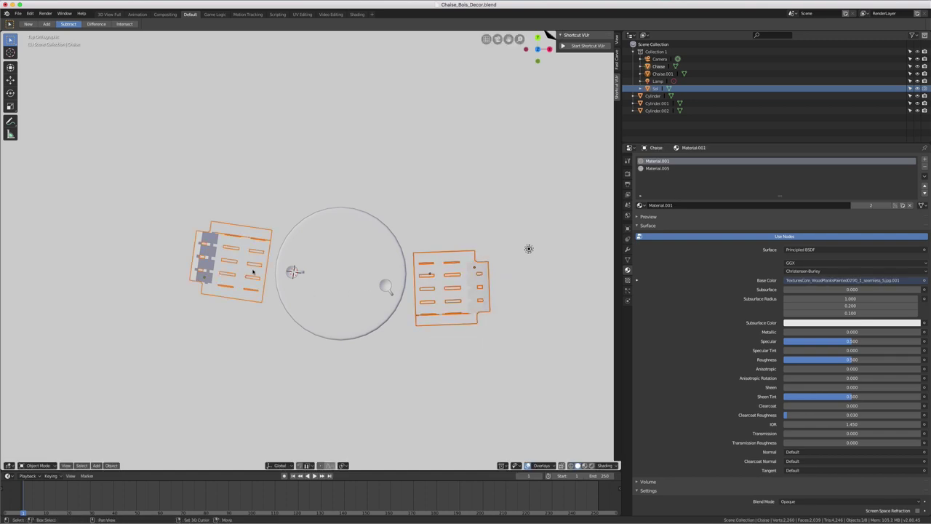
{"action": "mouse_move", "coordinate": [395, 290]}
{"action": "middle_mouse_down"}
{"action": "mouse_move", "coordinate": [393, 260]}
{"action": "mouse_move", "coordinate": [372, 273]}
{"action": "middle_mouse_up"}
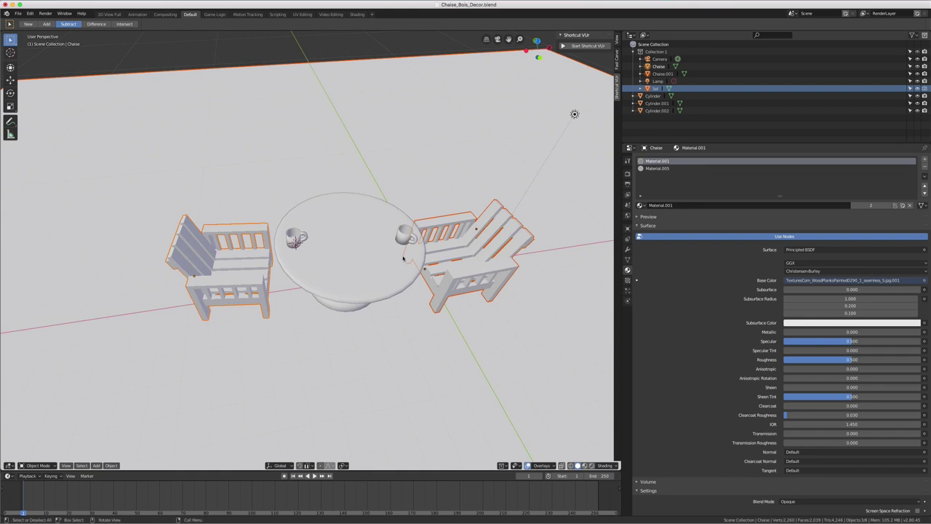
{"action": "key", "text": "KP_7"}
{"action": "key", "text": "r"}
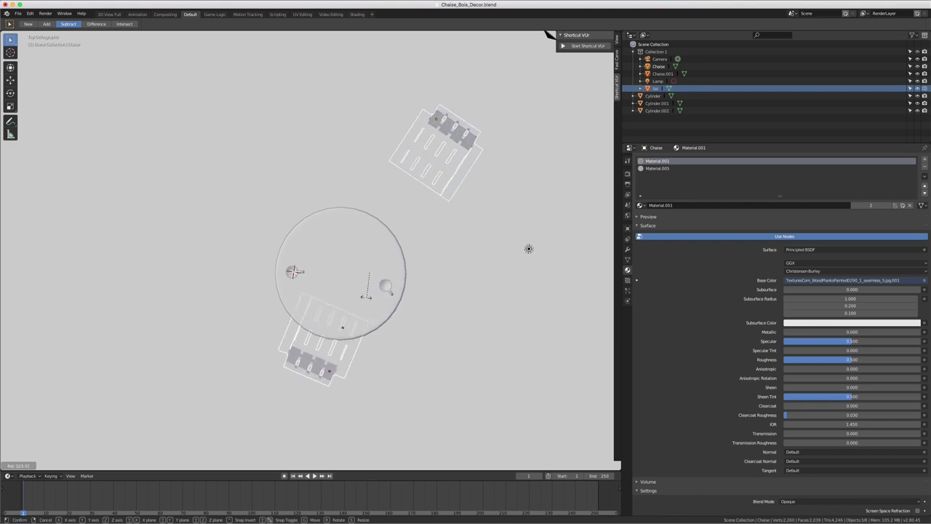
{"action": "left_click", "coordinate": [529, 249]}
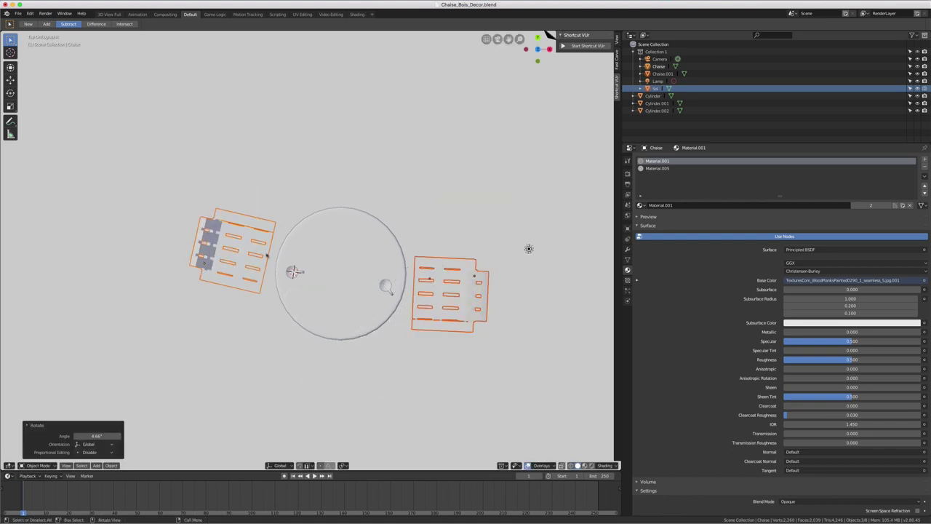
{"action": "middle_click_drag", "start_coordinate": [371, 296], "coordinate": [370, 274]}
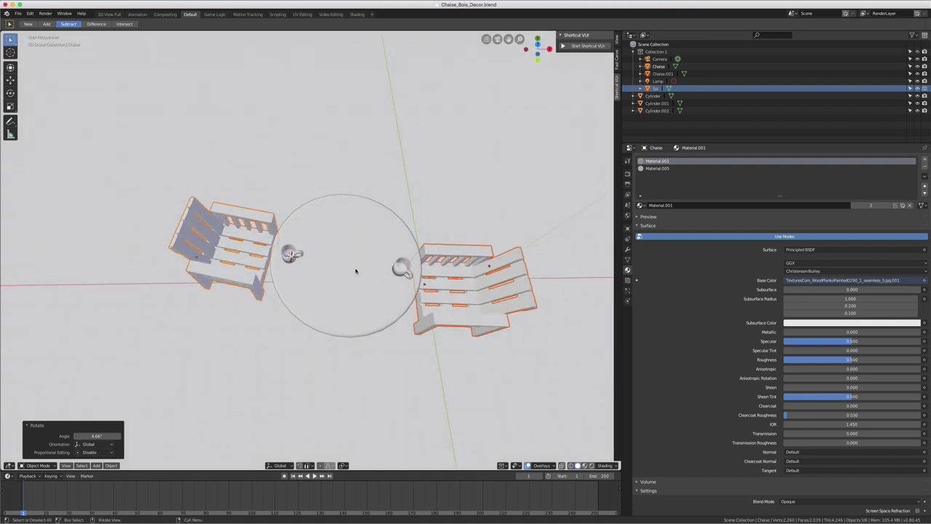
{"action": "key", "text": "KP_7"}
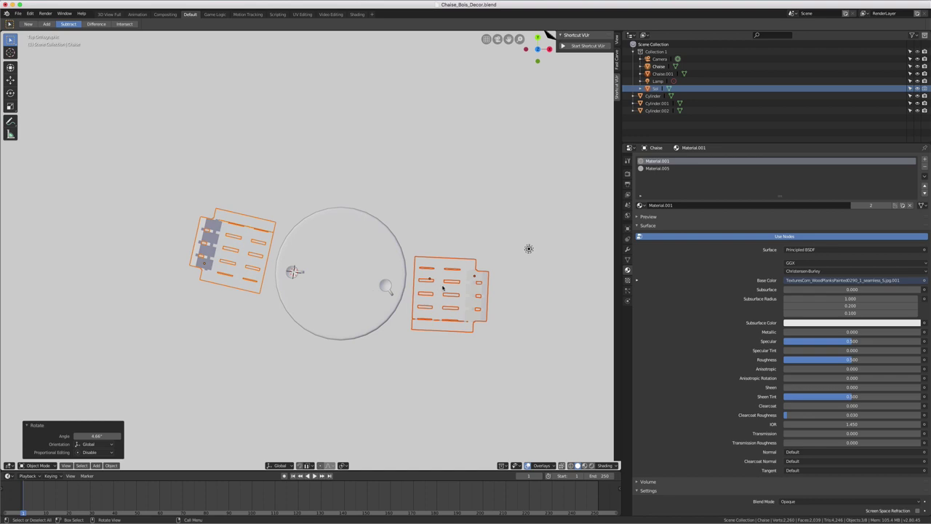
{"action": "key", "text": "shift+d"}
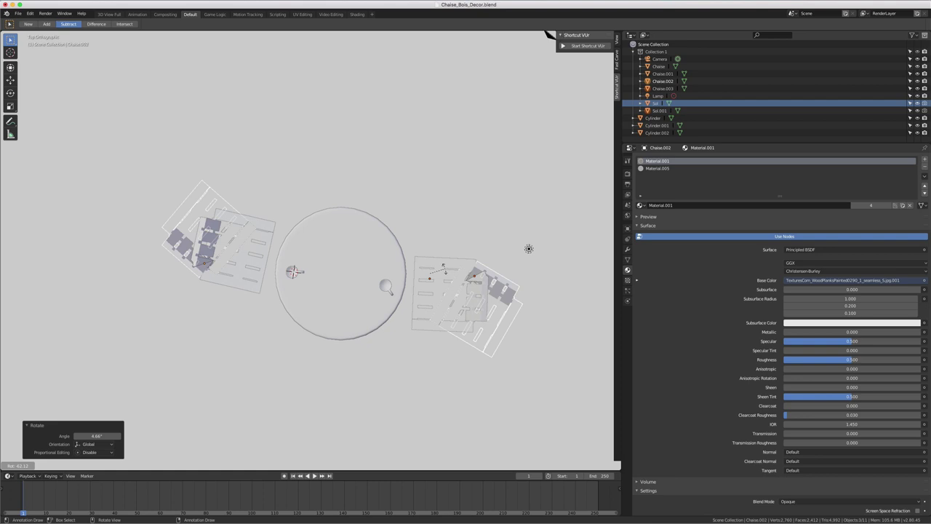
Step: Move the chair copies to the table's open sides and turn them about −75.8° to face it
{"action": "left_click", "coordinate": [443, 269]}
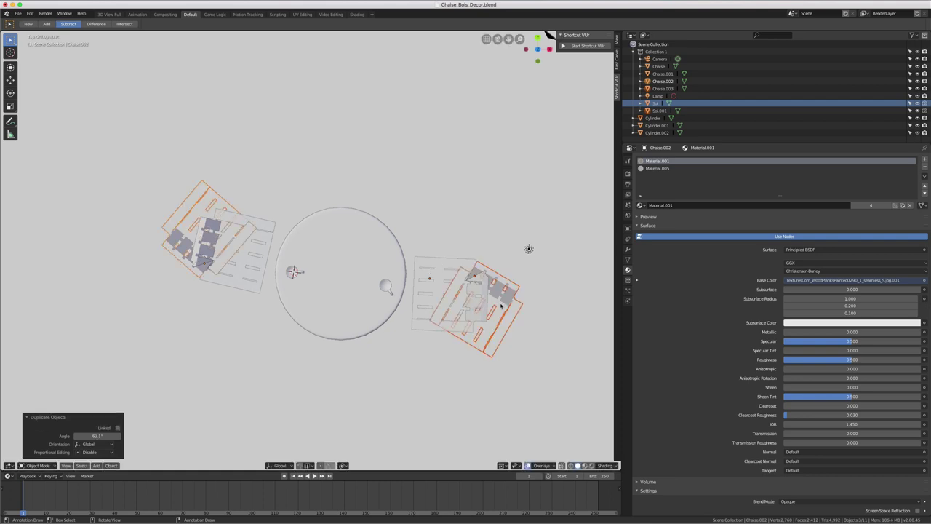
{"action": "key", "text": "g"}
{"action": "left_click", "coordinate": [503, 258]}
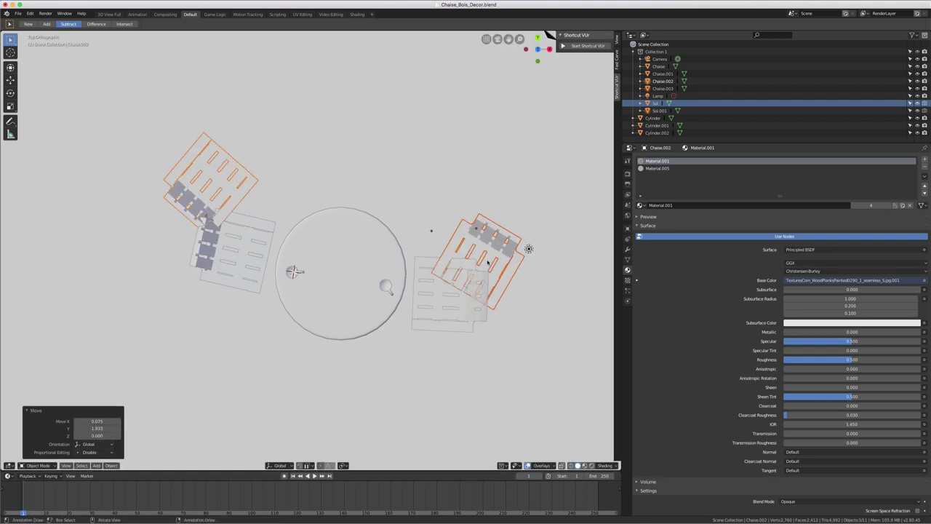
{"action": "key", "text": "r"}
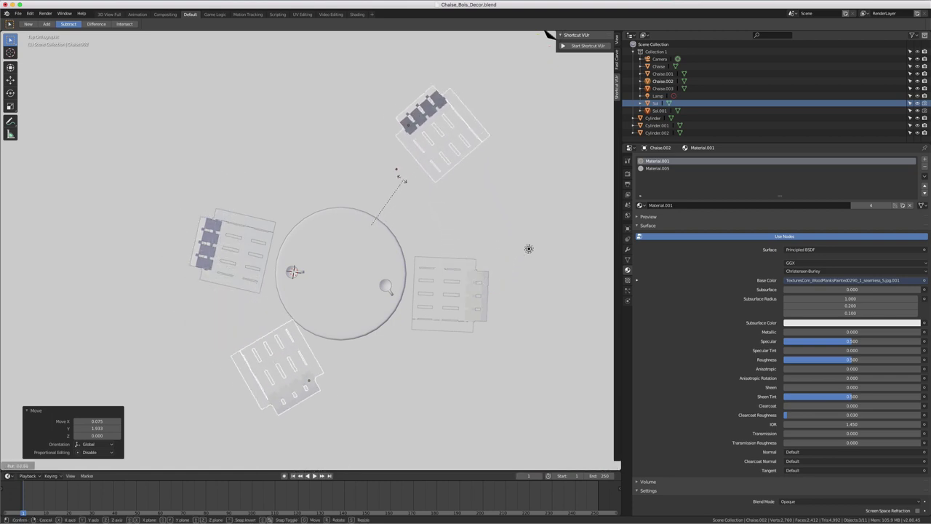
{"action": "left_click", "coordinate": [400, 177]}
{"action": "key", "text": "g"}
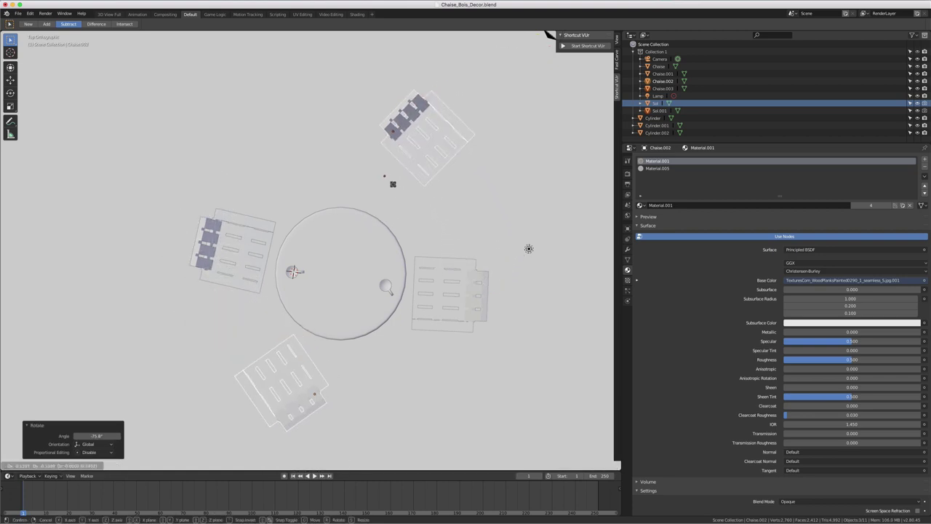
{"action": "left_click", "coordinate": [387, 198]}
{"action": "middle_click_drag", "start_coordinate": [371, 314], "coordinate": [407, 240]}
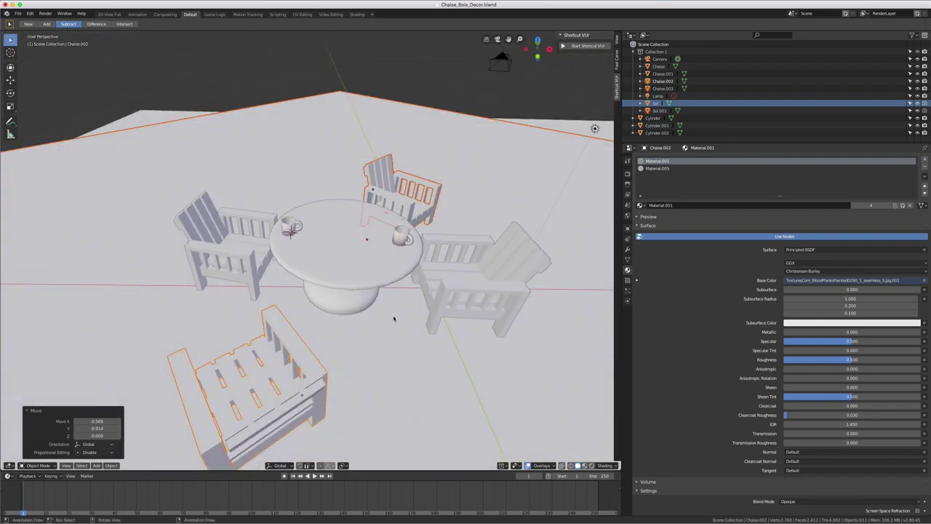
{"action": "scroll", "coordinate": [393, 318], "scroll_direction": "down", "scroll_amount": 5}
{"action": "scroll", "coordinate": [393, 315], "scroll_direction": "down", "scroll_amount": 3}
Step: Select the overlapping duplicate floor Sol.001 and delete it
{"action": "left_click", "coordinate": [458, 261]}
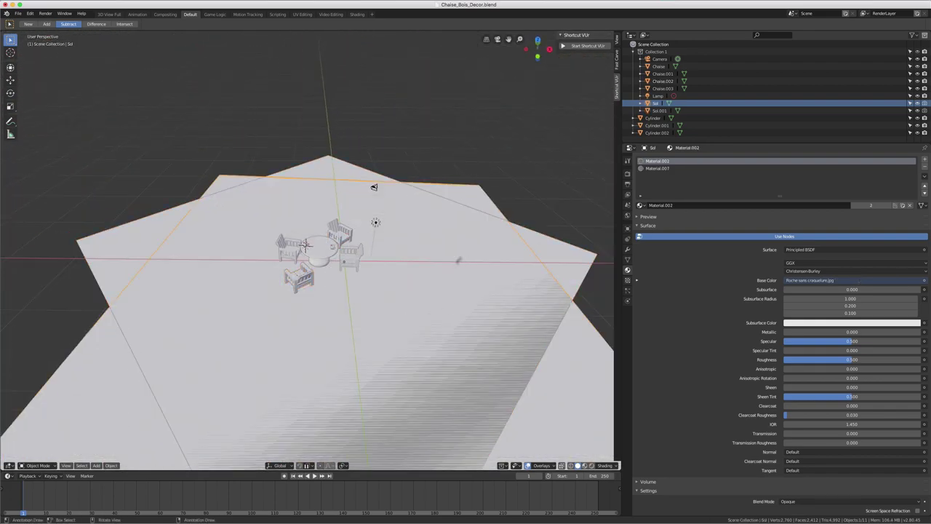
{"action": "left_click", "coordinate": [438, 218]}
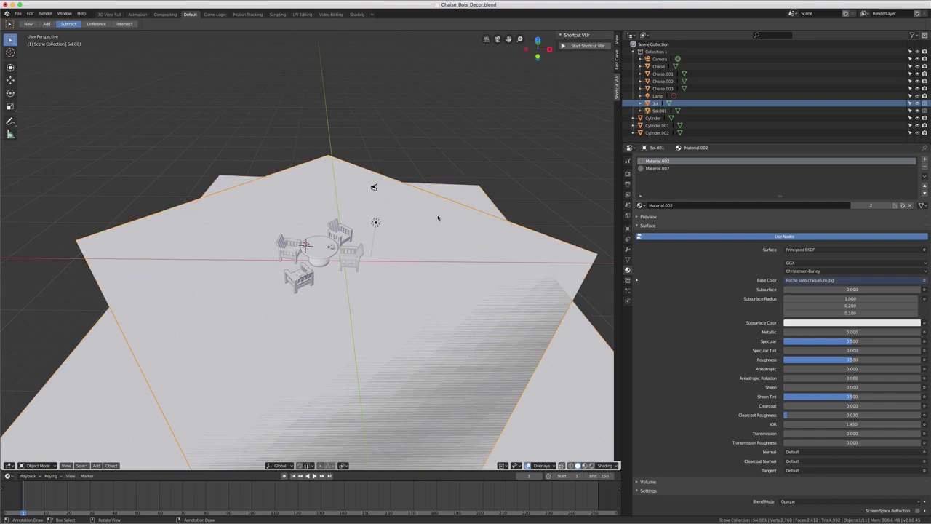
{"action": "key", "text": "x"}
{"action": "left_click", "coordinate": [439, 218]}
{"action": "scroll", "coordinate": [381, 262], "scroll_direction": "up", "scroll_amount": 3}
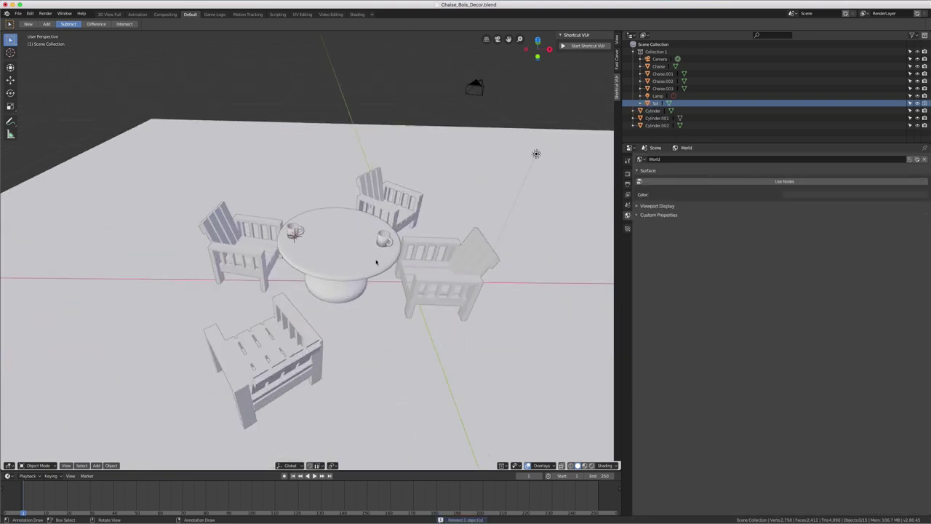
{"action": "scroll", "coordinate": [378, 247], "scroll_direction": "up", "scroll_amount": 3}
Step: Select all four chairs in top view, excluding the floor, and frame them
{"action": "key", "text": "KP_7"}
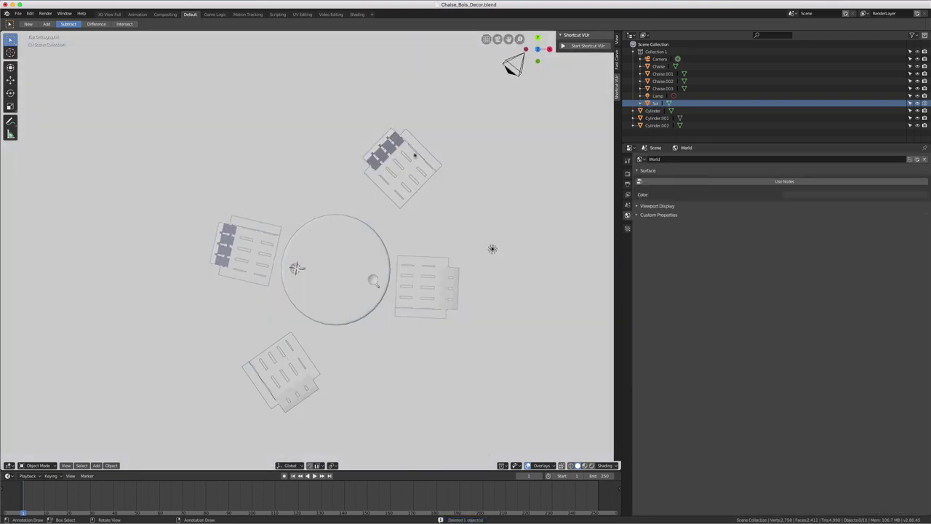
{"action": "left_click", "coordinate": [405, 158]}
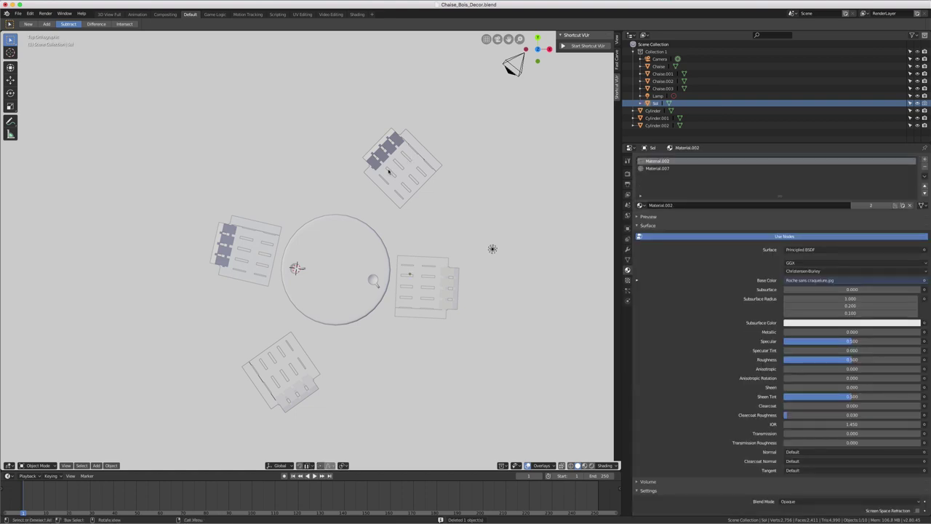
{"action": "left_click", "coordinate": [388, 172]}
{"action": "left_click", "coordinate": [258, 228], "text": "shift"}
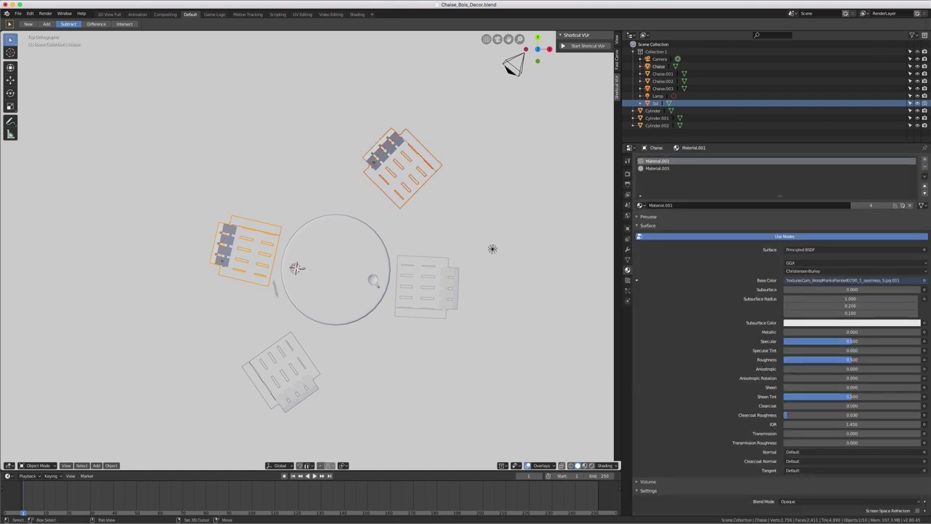
{"action": "left_click", "coordinate": [288, 372], "text": "shift"}
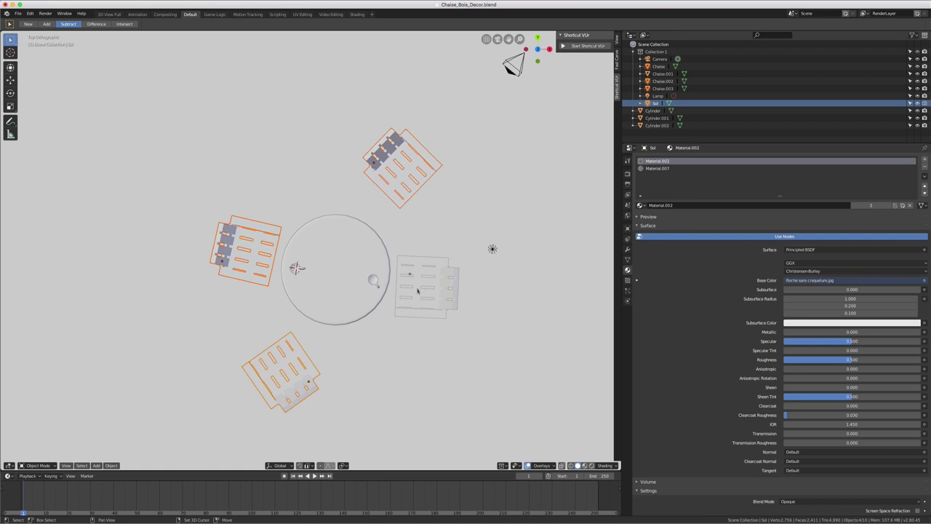
{"action": "left_click", "coordinate": [418, 289], "text": "shift"}
{"action": "scroll", "coordinate": [423, 288], "scroll_direction": "down", "scroll_amount": 3}
{"action": "mouse_move", "coordinate": [423, 288]}
{"action": "middle_mouse_down"}
{"action": "mouse_move", "coordinate": [415, 260]}
{"action": "mouse_move", "coordinate": [221, 288]}
{"action": "middle_mouse_up"}
{"action": "left_click", "coordinate": [201, 289], "text": "shift"}
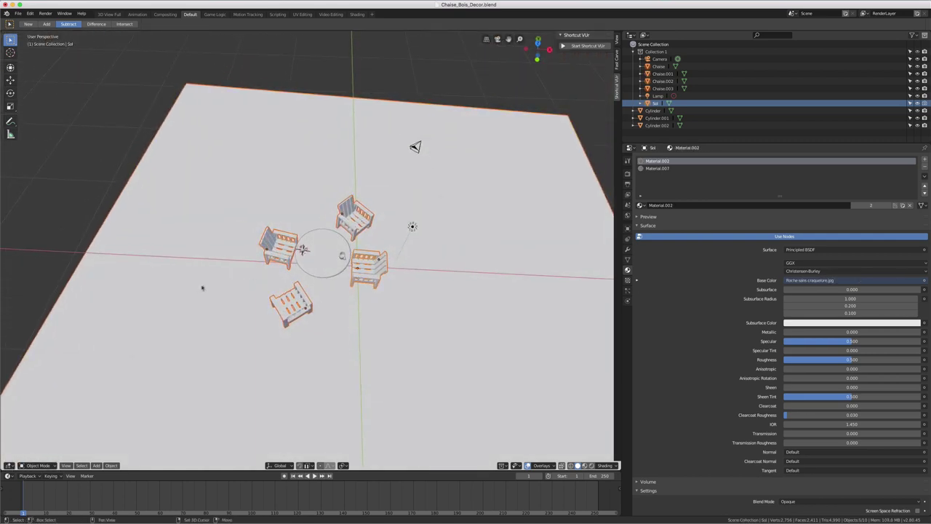
{"action": "left_click", "coordinate": [213, 242], "text": "shift"}
{"action": "key", "text": "KP_Decimal"}
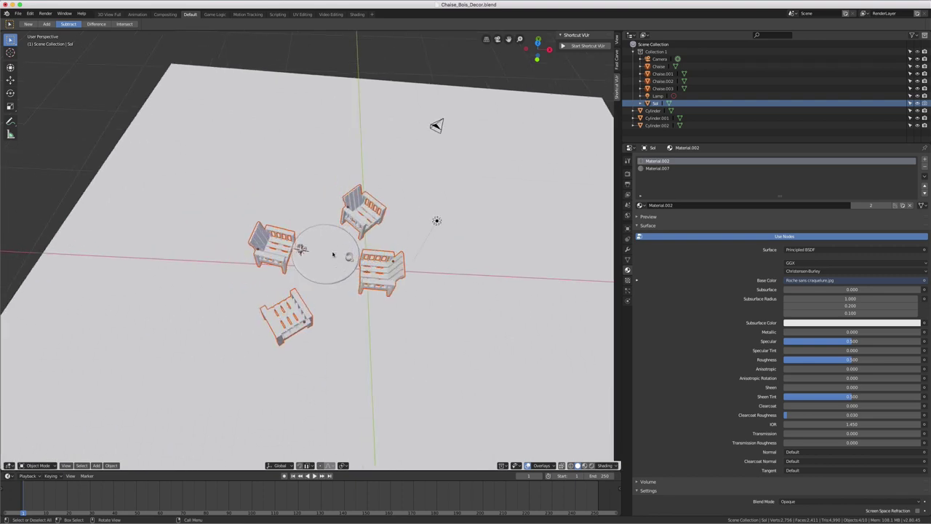
Step: Toggle the viewport to wireframe shading and back to solid
{"action": "scroll", "coordinate": [332, 254], "scroll_direction": "down", "scroll_amount": 3}
{"action": "key", "text": "z"}
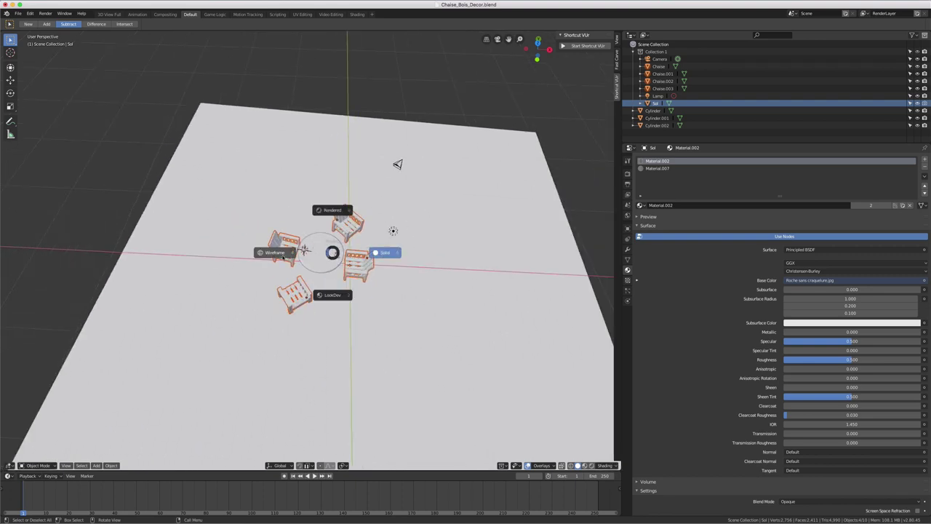
{"action": "left_click", "coordinate": [283, 257]}
{"action": "key", "text": "z"}
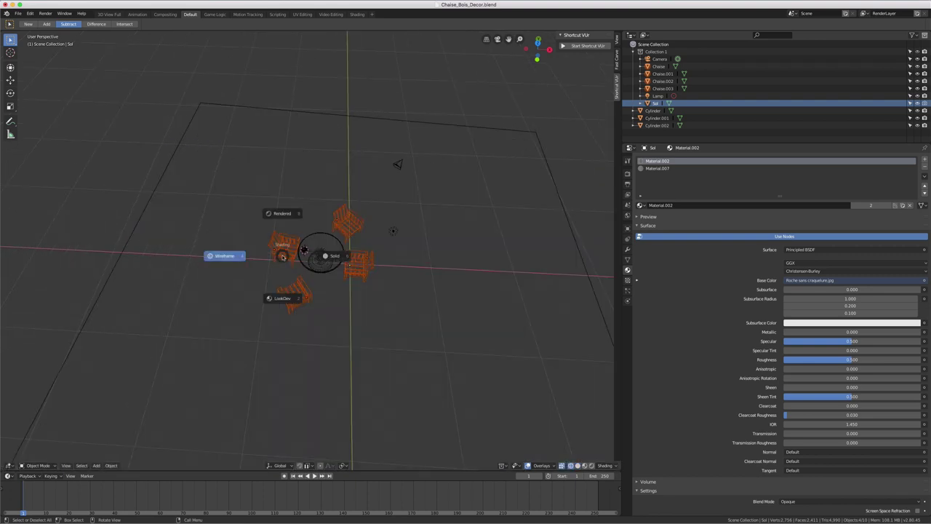
{"action": "left_click", "coordinate": [336, 256]}
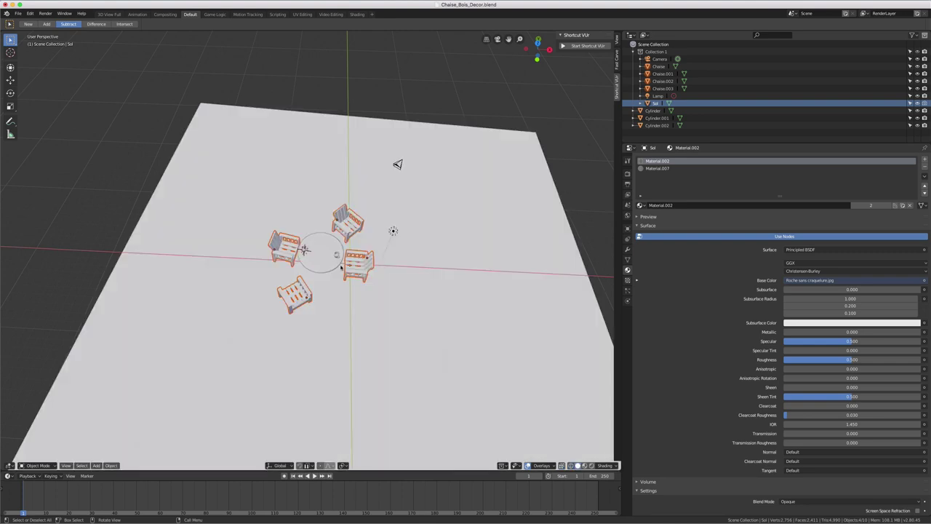
Step: Rotate all four chairs together around the table from top view
{"action": "key", "text": "KP_7"}
{"action": "scroll", "coordinate": [343, 271], "scroll_direction": "up", "scroll_amount": 3}
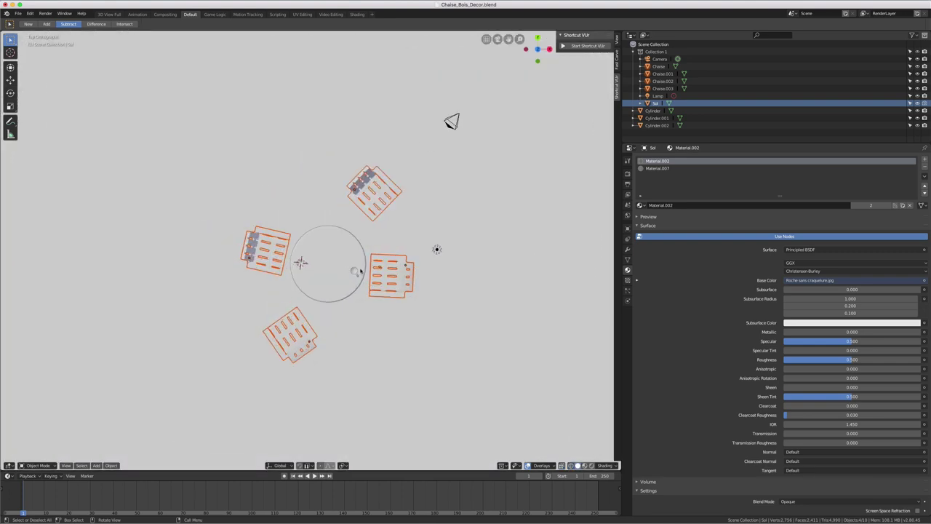
{"action": "key", "text": "r"}
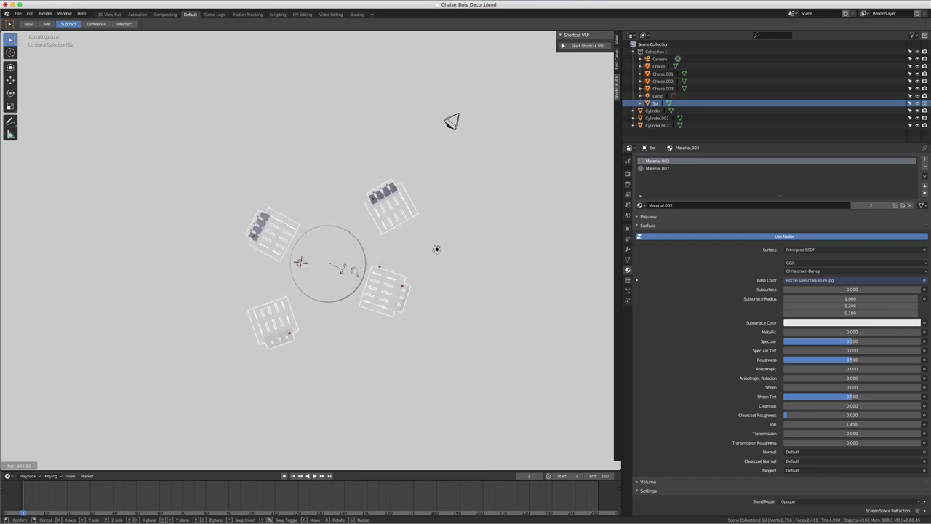
{"action": "left_click", "coordinate": [336, 253]}
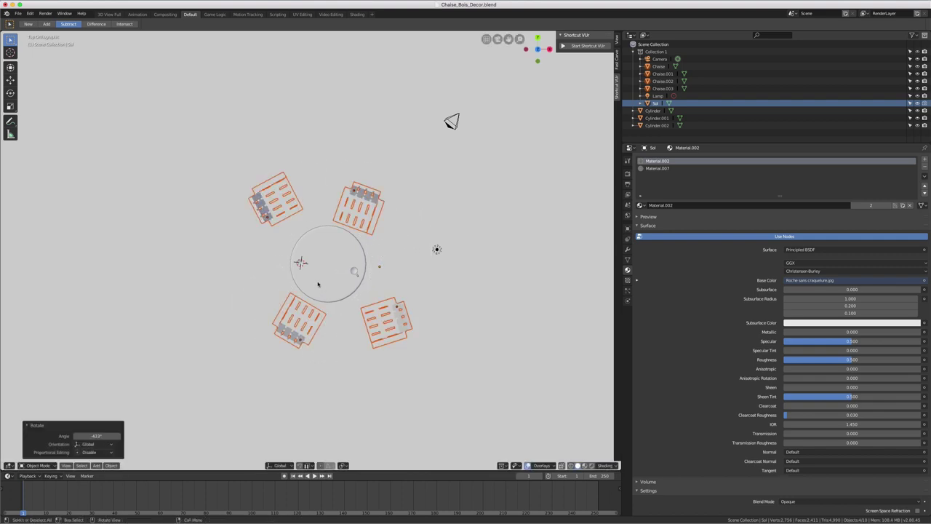
{"action": "middle_click_drag", "start_coordinate": [400, 325], "coordinate": [378, 276]}
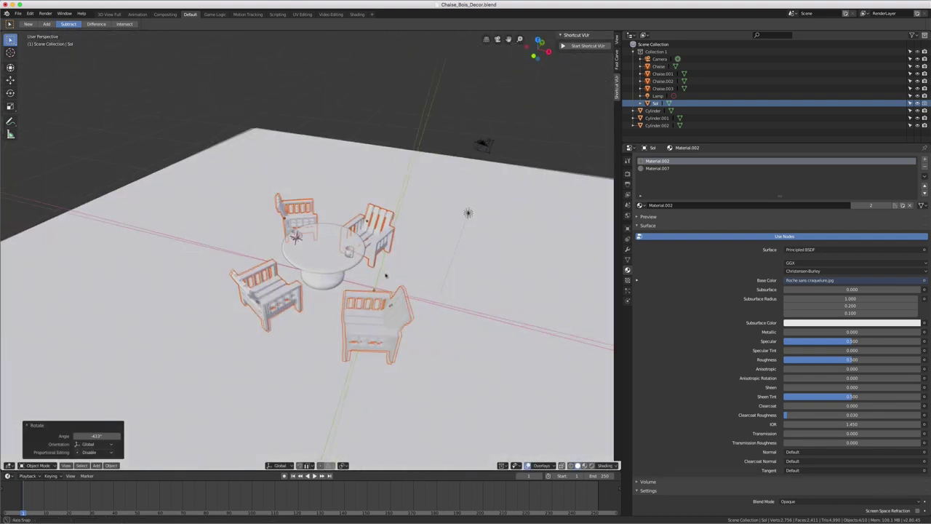
Step: Set the pivot to Individual Origins and turn each of the four chairs 38.5° in place
{"action": "left_click", "coordinate": [343, 466]}
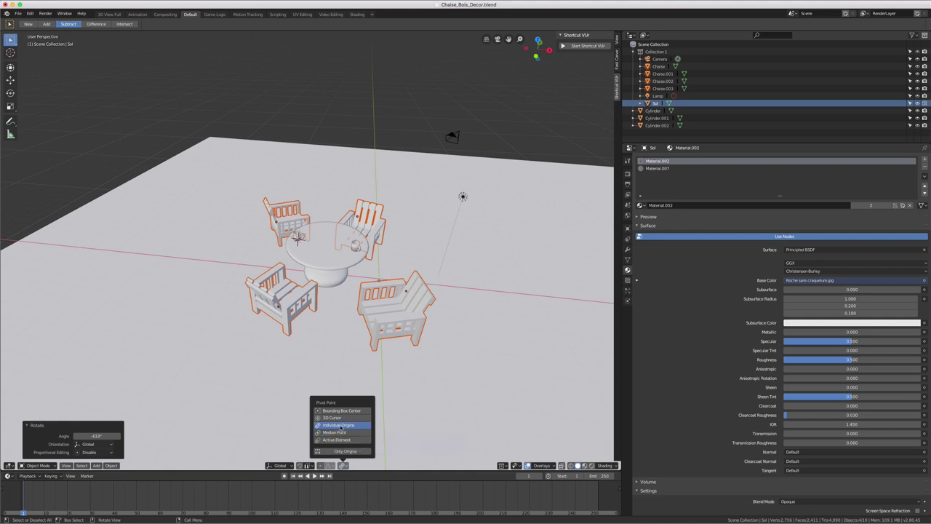
{"action": "left_click", "coordinate": [339, 425]}
{"action": "key", "text": "KP_7"}
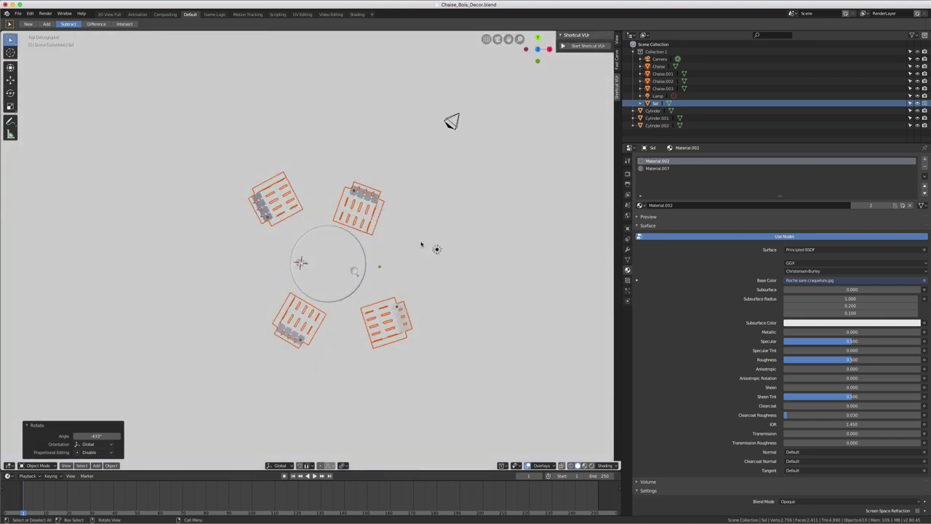
{"action": "key", "text": "r"}
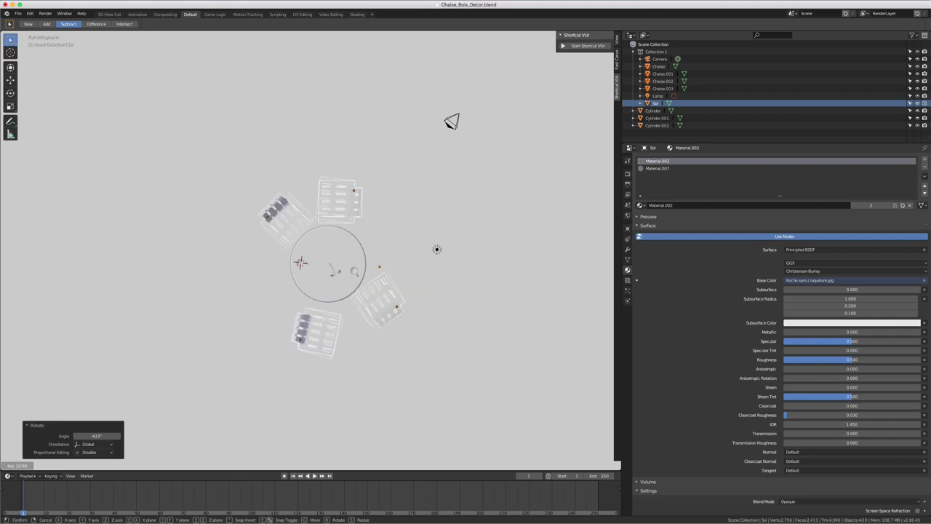
{"action": "left_click", "coordinate": [334, 260]}
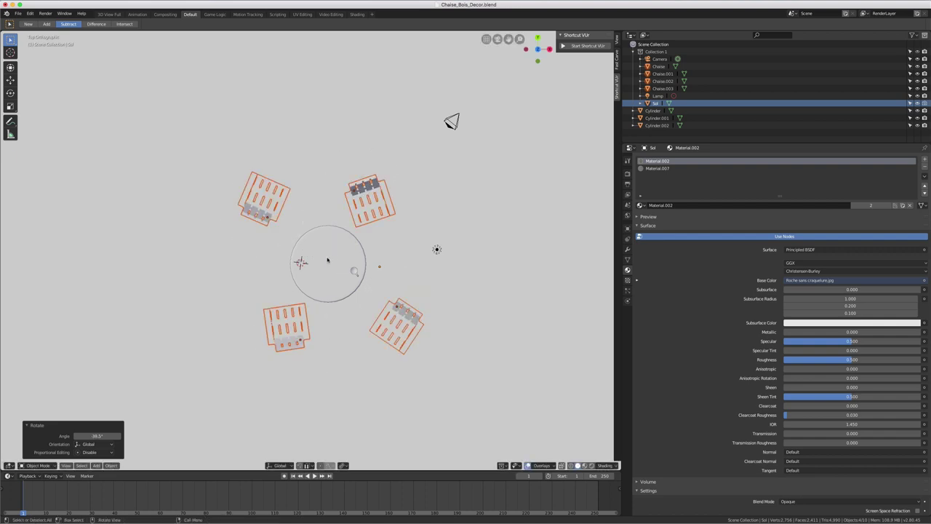
Step: Rotate the four chairs about 38° around their own origins, angling them toward the table
{"action": "left_click", "coordinate": [355, 272], "text": "shift"}
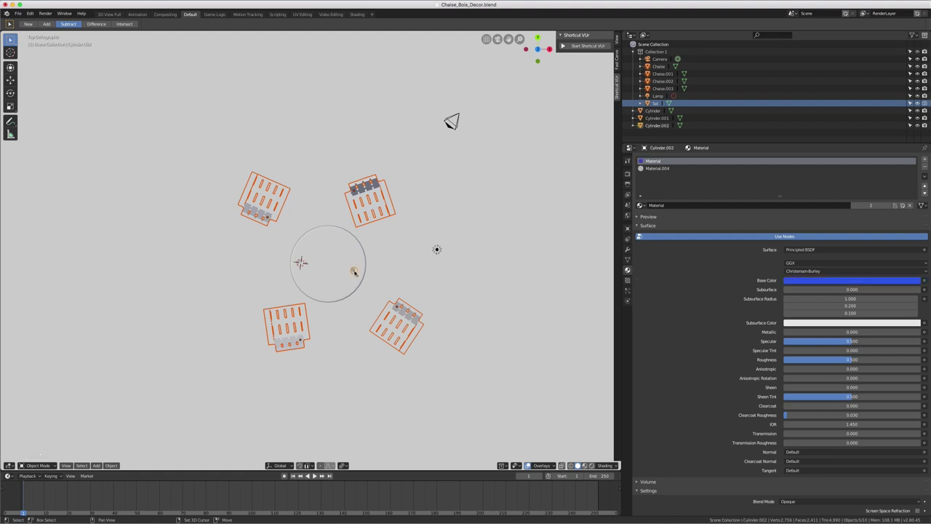
{"action": "key", "text": "r"}
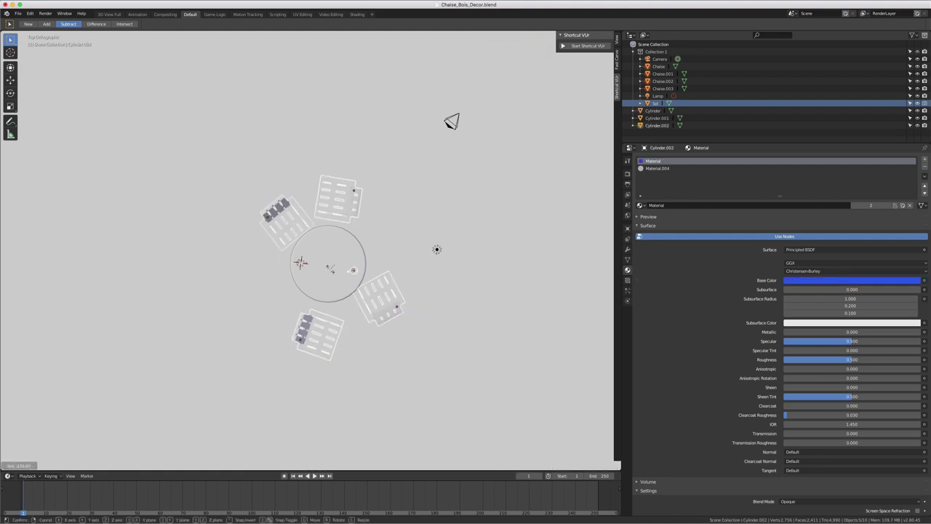
{"action": "left_click", "coordinate": [333, 271]}
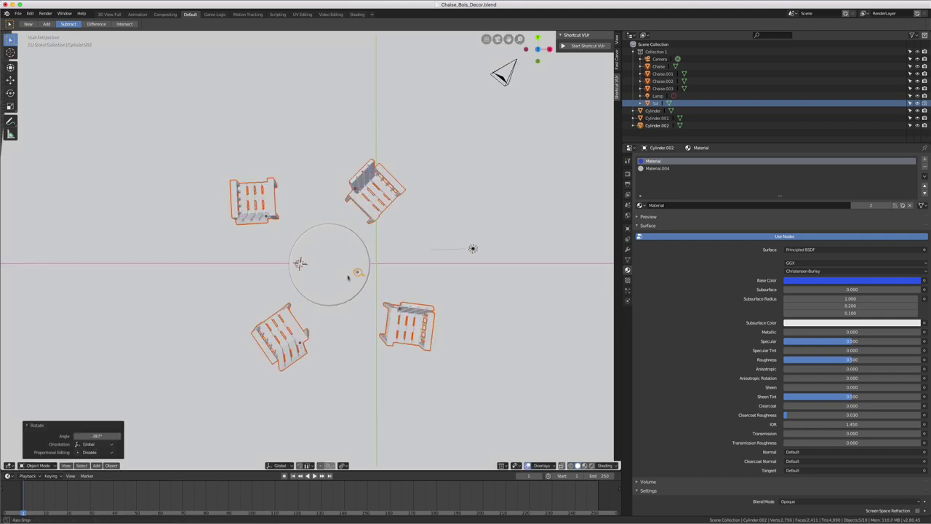
Step: Inspect the layout in perspective, then look down on it from Top view
{"action": "mouse_move", "coordinate": [333, 272]}
{"action": "middle_mouse_down"}
{"action": "mouse_move", "coordinate": [346, 242]}
{"action": "mouse_move", "coordinate": [391, 270]}
{"action": "middle_mouse_up"}
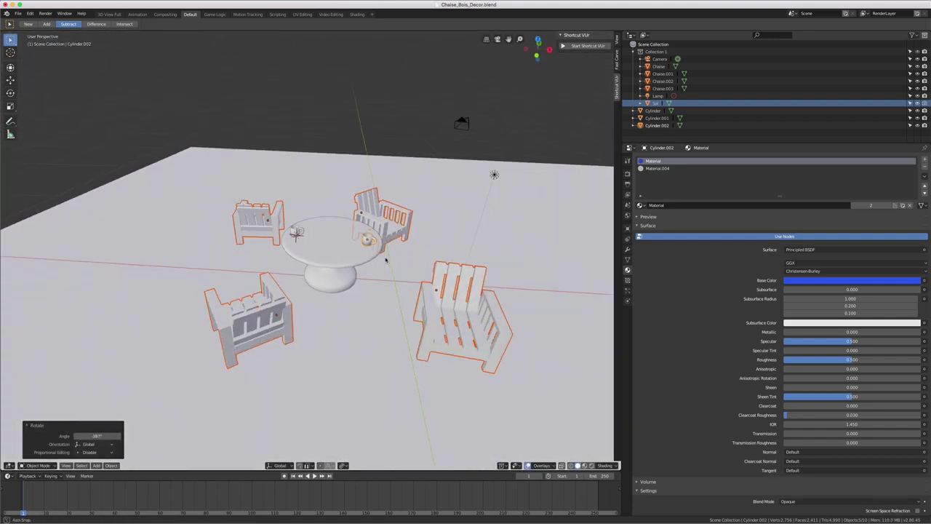
{"action": "mouse_move", "coordinate": [377, 298]}
{"action": "middle_mouse_down"}
{"action": "mouse_move", "coordinate": [380, 291]}
{"action": "mouse_move", "coordinate": [371, 378]}
{"action": "middle_mouse_up"}
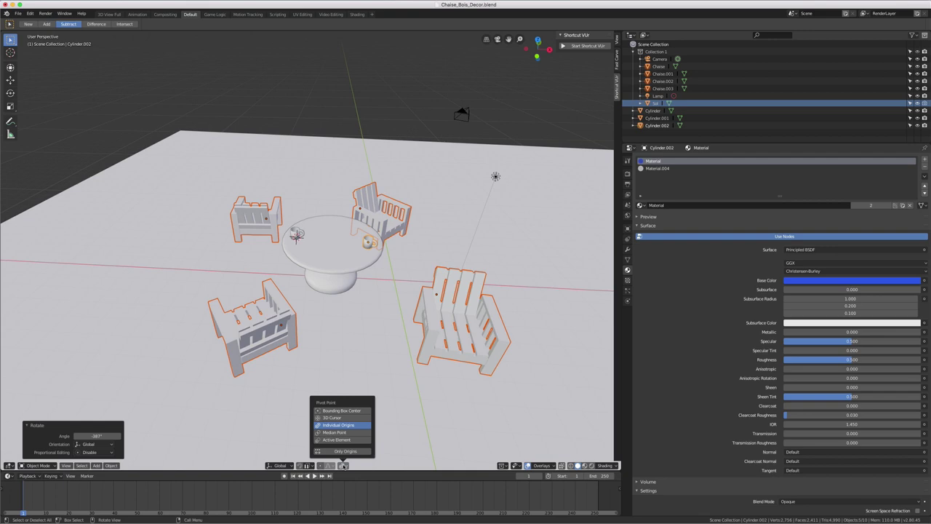
{"action": "middle_click_drag", "start_coordinate": [378, 258], "coordinate": [385, 258]}
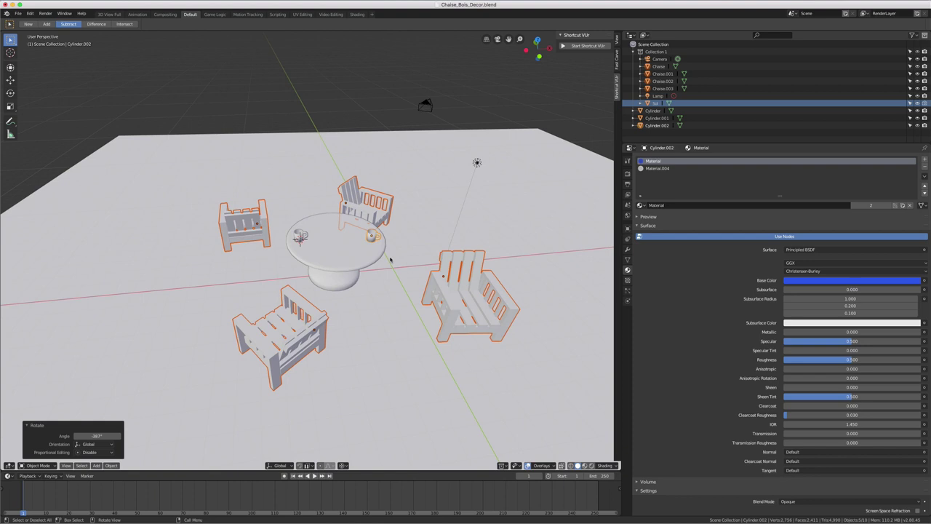
{"action": "key", "text": "KP_7"}
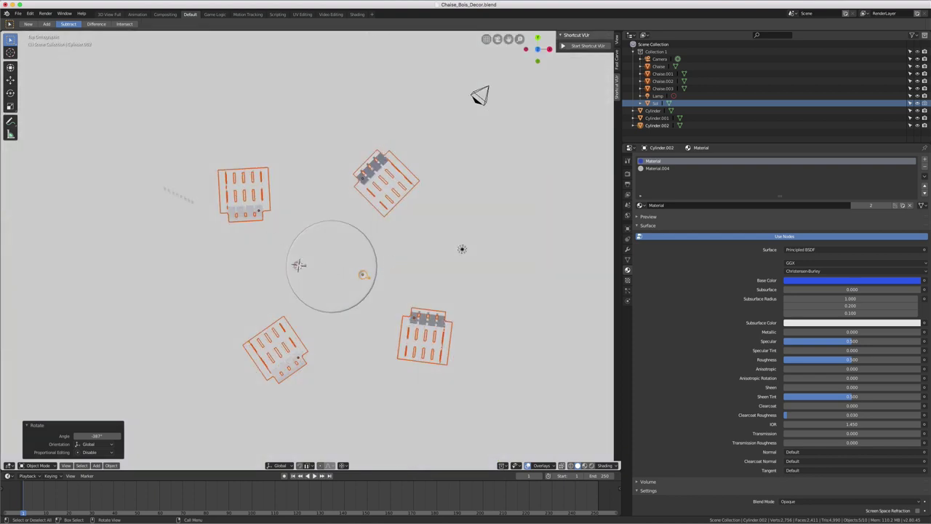
Step: Put the 3D cursor at the round table's centre, then select only the lower-right chair
{"action": "left_click", "coordinate": [10, 52]}
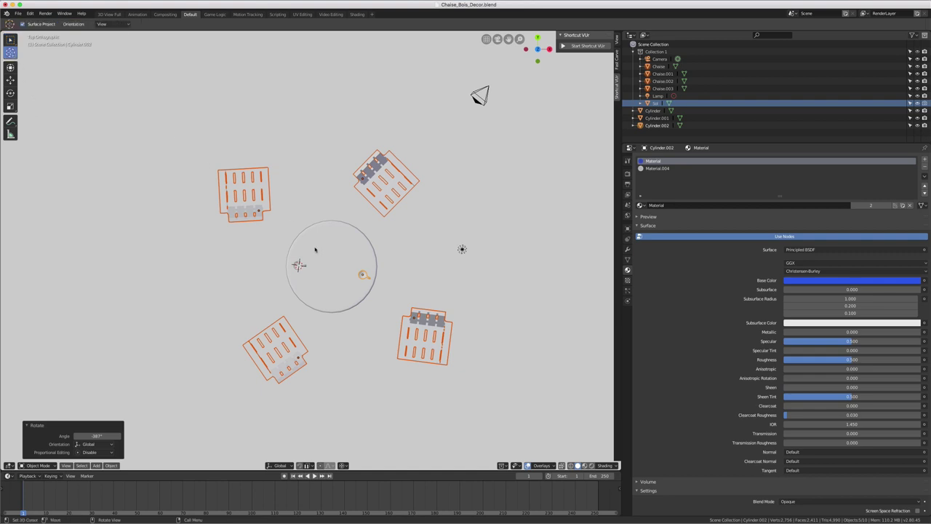
{"action": "left_click", "coordinate": [329, 263]}
{"action": "left_click", "coordinate": [331, 262]}
{"action": "left_click", "coordinate": [11, 40]}
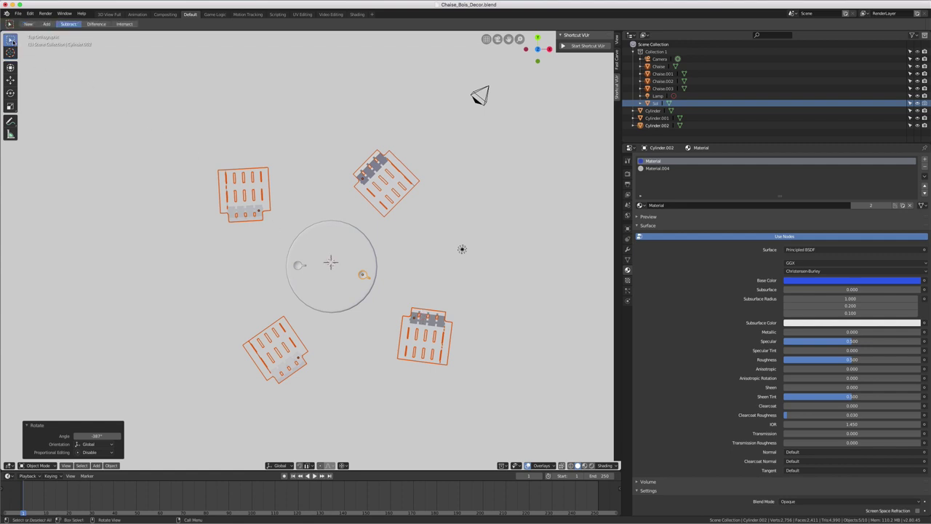
{"action": "left_click", "coordinate": [412, 334]}
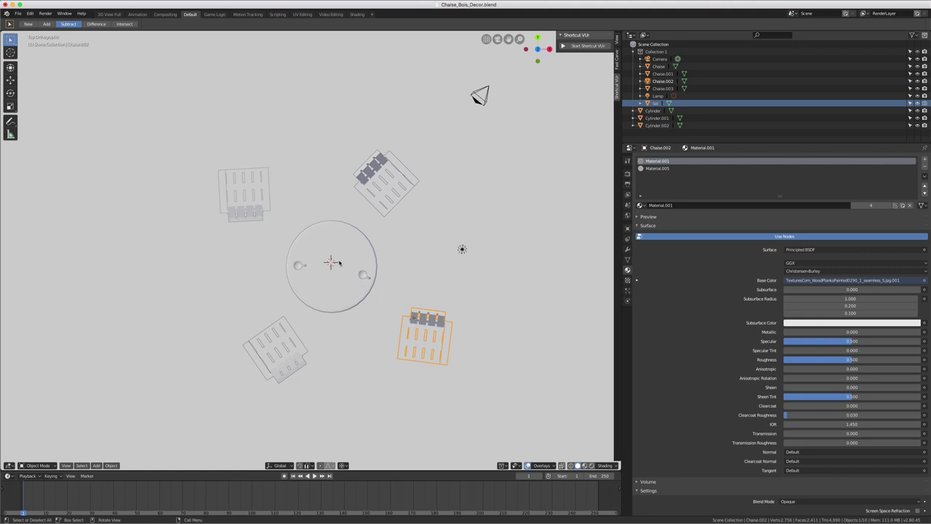
Step: Rotate the lower-right chair 349° around the 3D cursor, shifting it toward the table
{"action": "key", "text": "r"}
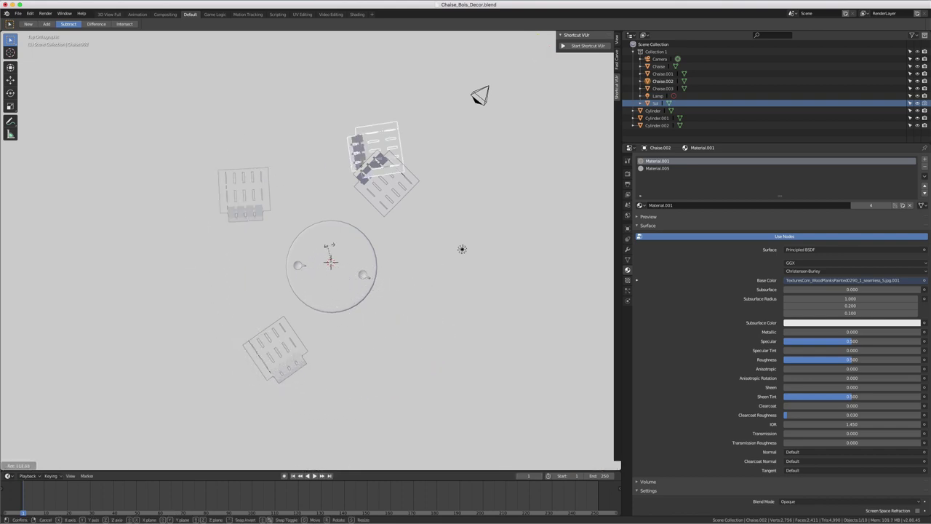
{"action": "left_click", "coordinate": [357, 254]}
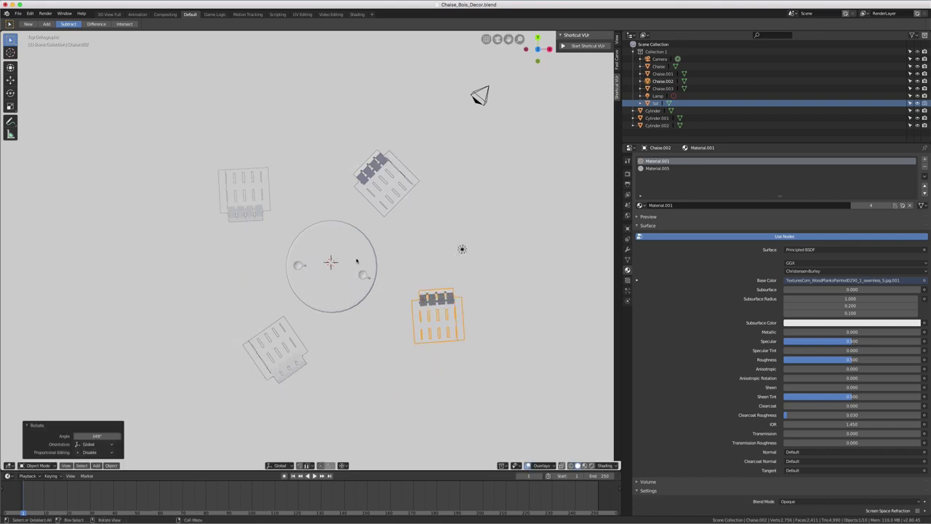
{"action": "mouse_move", "coordinate": [358, 282]}
{"action": "middle_mouse_down"}
{"action": "mouse_move", "coordinate": [357, 268]}
{"action": "mouse_move", "coordinate": [349, 322]}
{"action": "mouse_move", "coordinate": [357, 291]}
{"action": "mouse_move", "coordinate": [351, 311]}
{"action": "middle_mouse_up"}
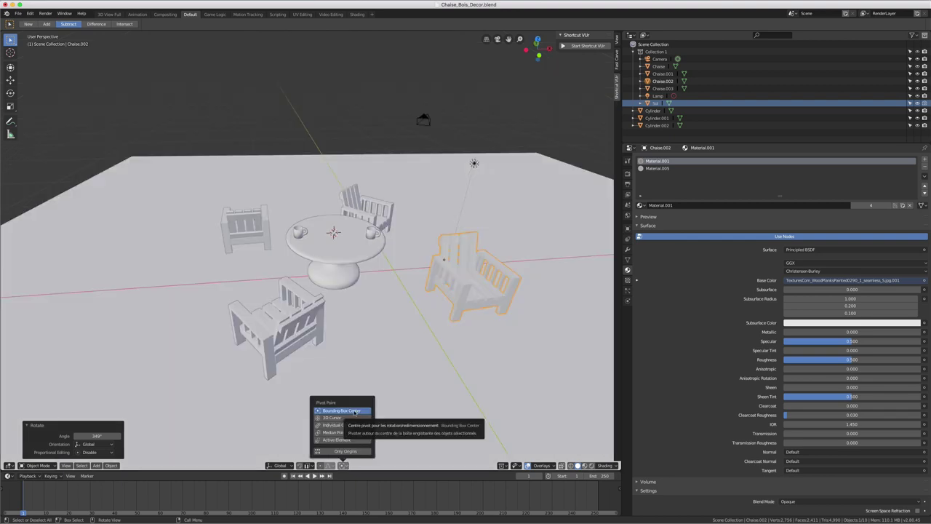
Step: Set the Pivot Point to Bounding Box Center
{"action": "left_click", "coordinate": [354, 411]}
{"action": "mouse_move", "coordinate": [408, 342]}
{"action": "middle_mouse_down"}
{"action": "mouse_move", "coordinate": [466, 313]}
{"action": "mouse_move", "coordinate": [475, 326]}
{"action": "mouse_move", "coordinate": [461, 329]}
{"action": "mouse_move", "coordinate": [474, 322]}
{"action": "middle_mouse_up"}
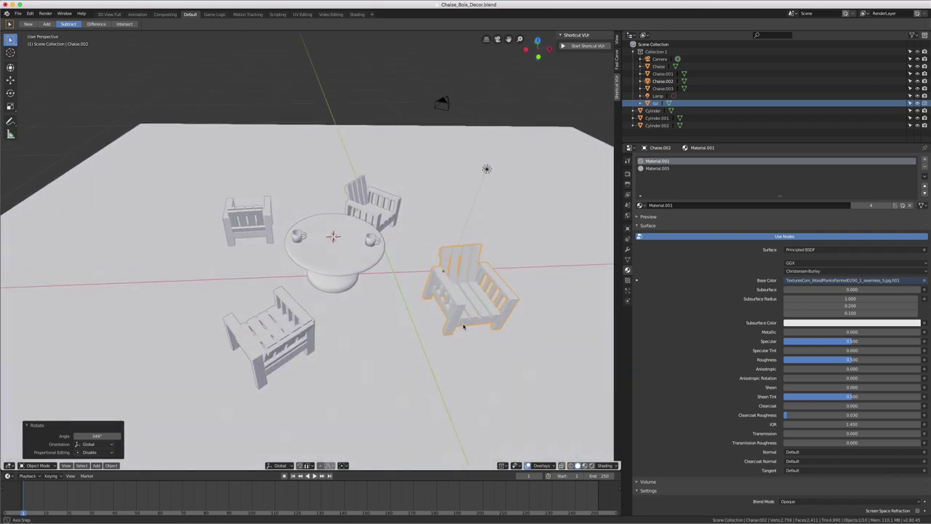
{"action": "left_click", "coordinate": [342, 465]}
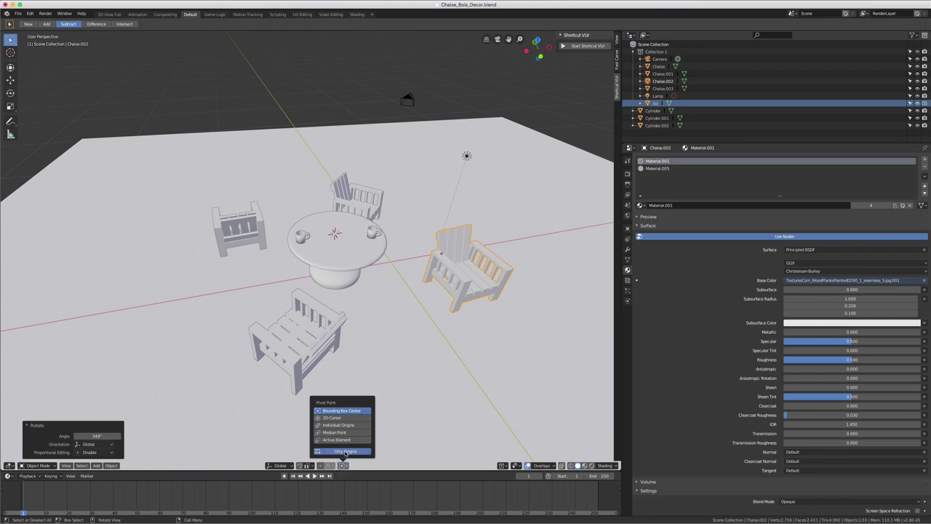
{"action": "mouse_move", "coordinate": [521, 288]}
{"action": "middle_mouse_down"}
{"action": "mouse_move", "coordinate": [484, 278]}
{"action": "mouse_move", "coordinate": [513, 285]}
{"action": "middle_mouse_up"}
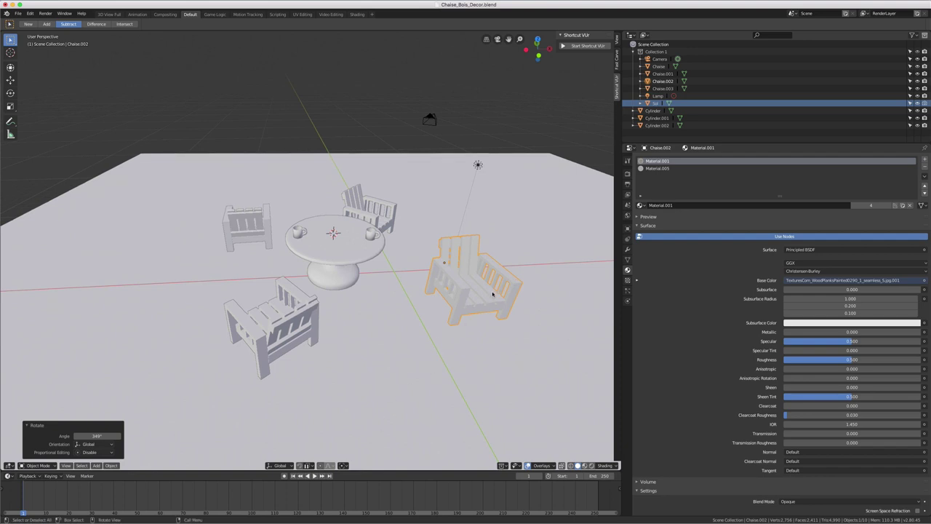
Step: Scale the lower-right chair to 0.767 on all axes and inspect it from several angles
{"action": "key", "text": "s"}
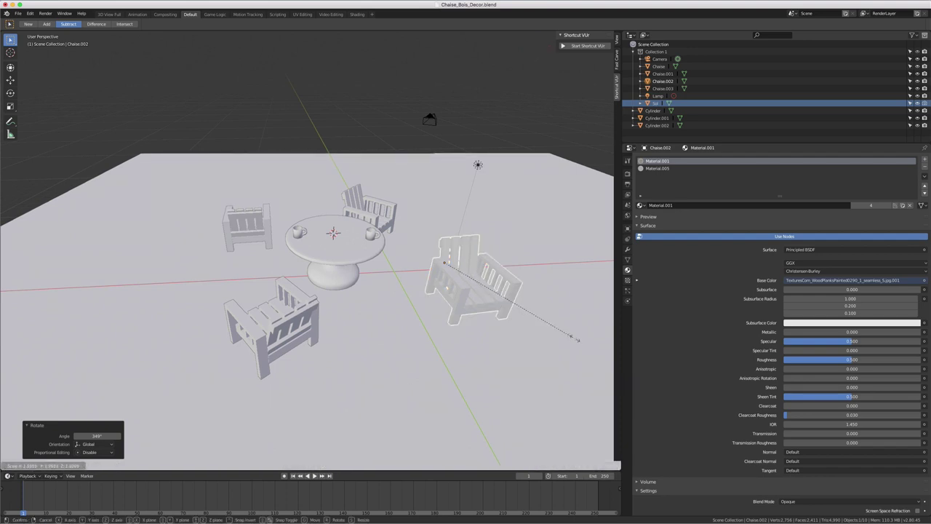
{"action": "left_click", "coordinate": [542, 317]}
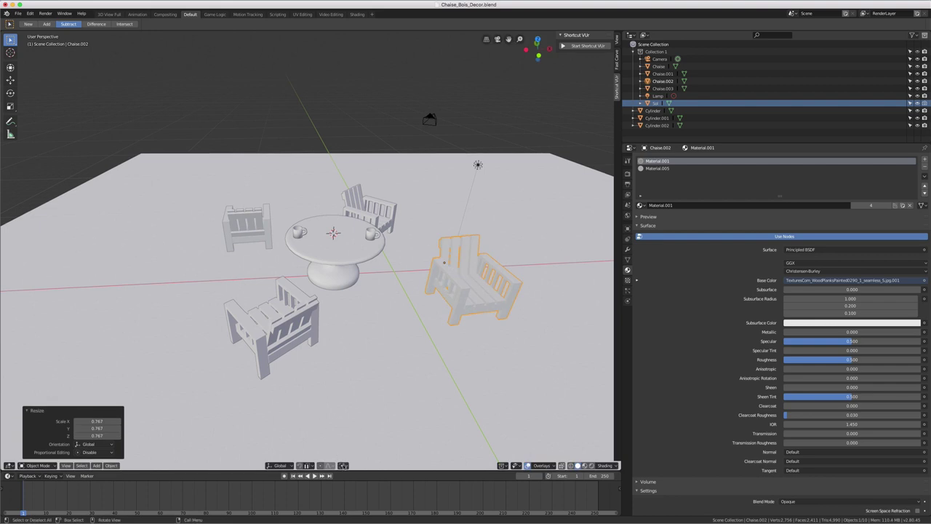
{"action": "left_click", "coordinate": [307, 465]}
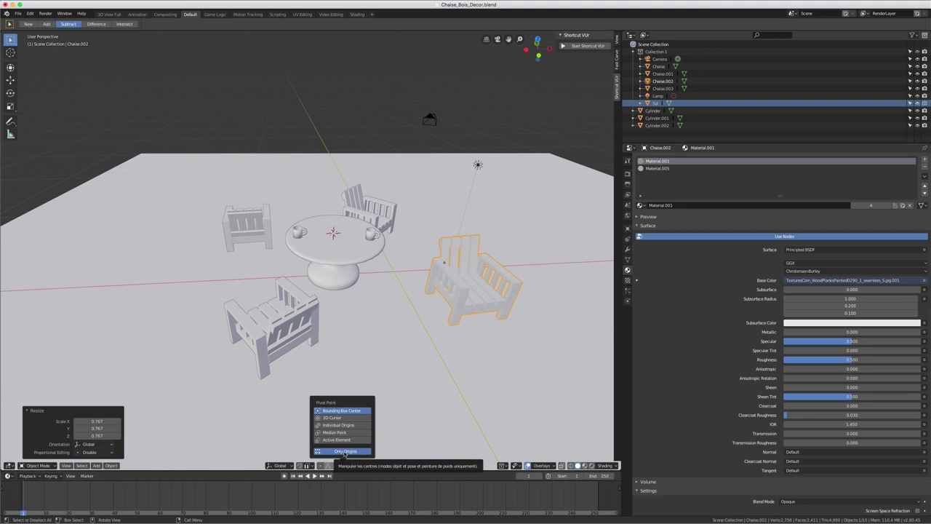
{"action": "middle_click_drag", "start_coordinate": [466, 316], "coordinate": [390, 296]}
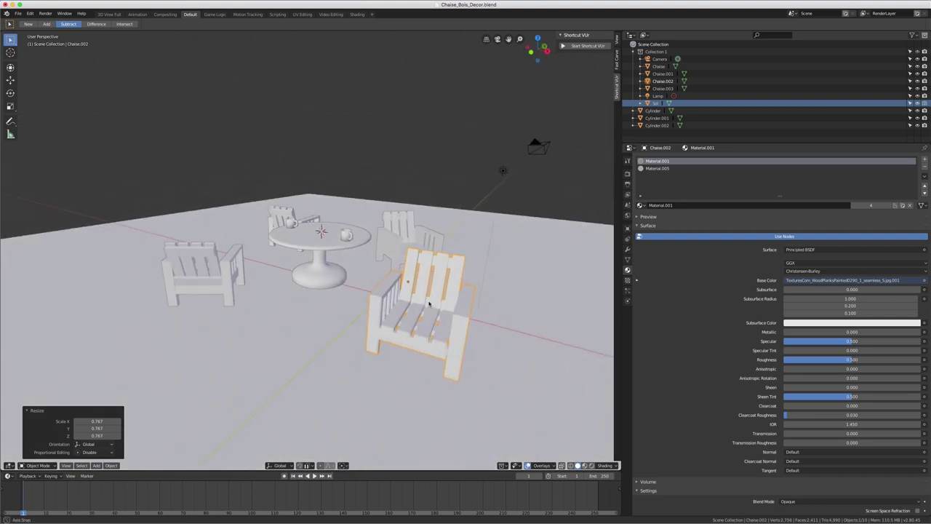
{"action": "left_click", "coordinate": [346, 465]}
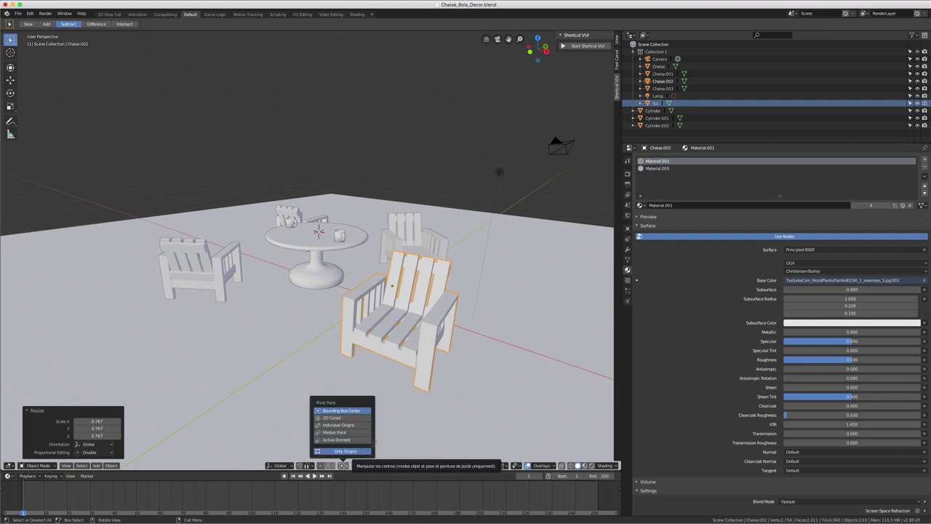
{"action": "mouse_move", "coordinate": [405, 380]}
{"action": "middle_mouse_down"}
{"action": "mouse_move", "coordinate": [395, 373]}
{"action": "mouse_move", "coordinate": [436, 377]}
{"action": "mouse_move", "coordinate": [413, 372]}
{"action": "mouse_move", "coordinate": [429, 376]}
{"action": "middle_mouse_up"}
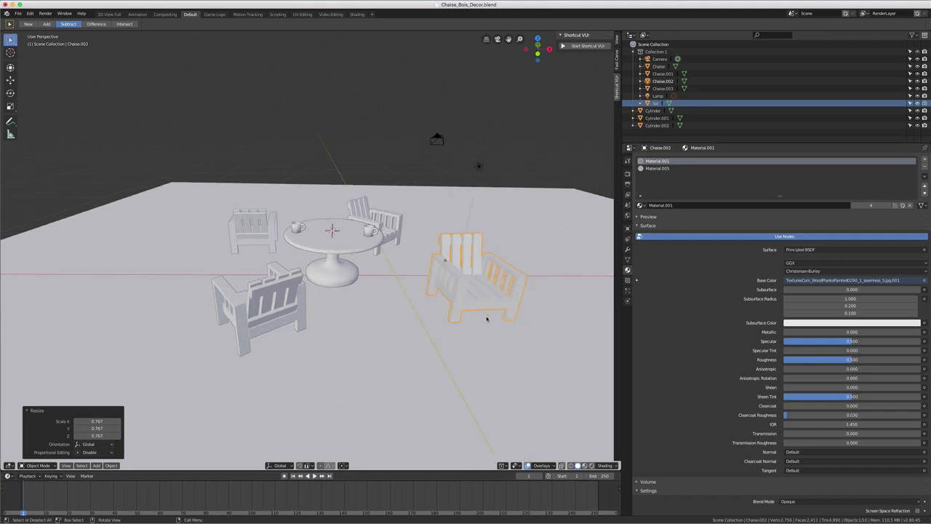
{"action": "middle_click_drag", "start_coordinate": [487, 318], "coordinate": [464, 320]}
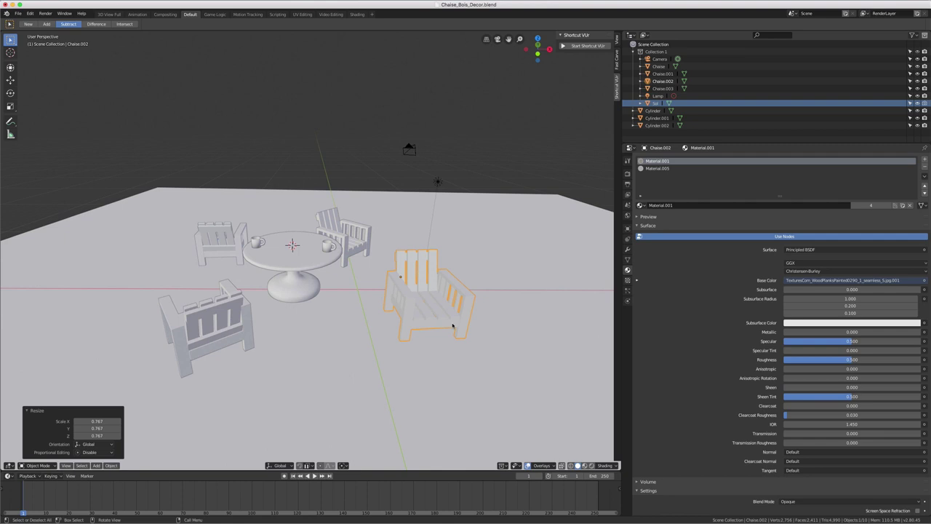
{"action": "middle_click_drag", "start_coordinate": [452, 327], "coordinate": [414, 307]}
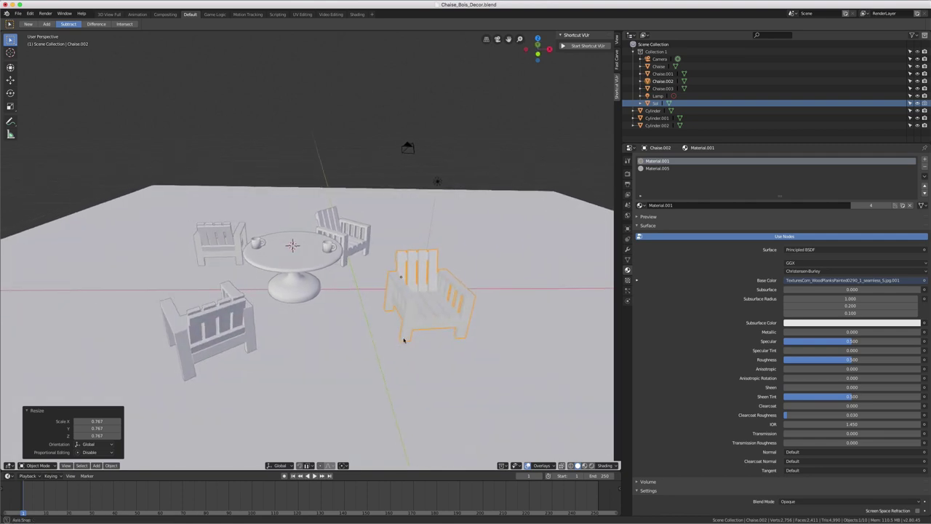
{"action": "right_click", "coordinate": [394, 303]}
{"action": "mouse_move", "coordinate": [392, 324]}
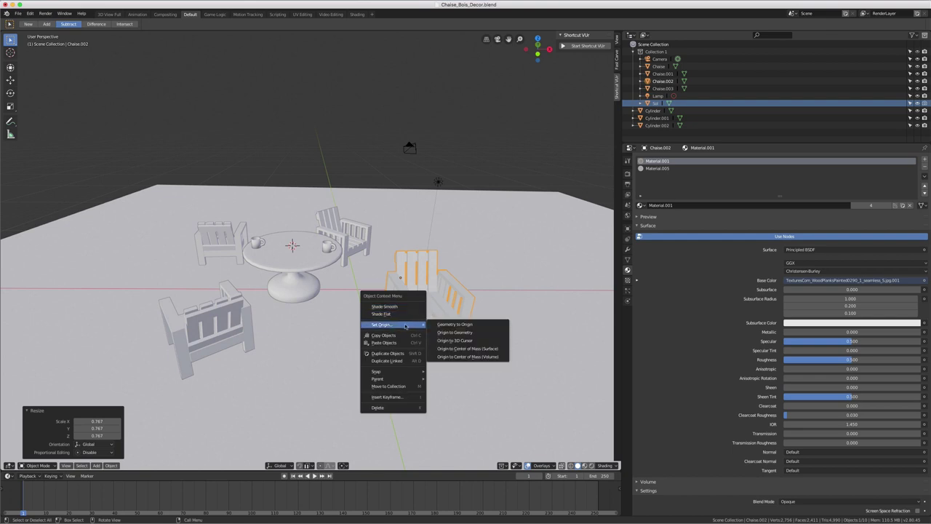
{"action": "left_click", "coordinate": [431, 291]}
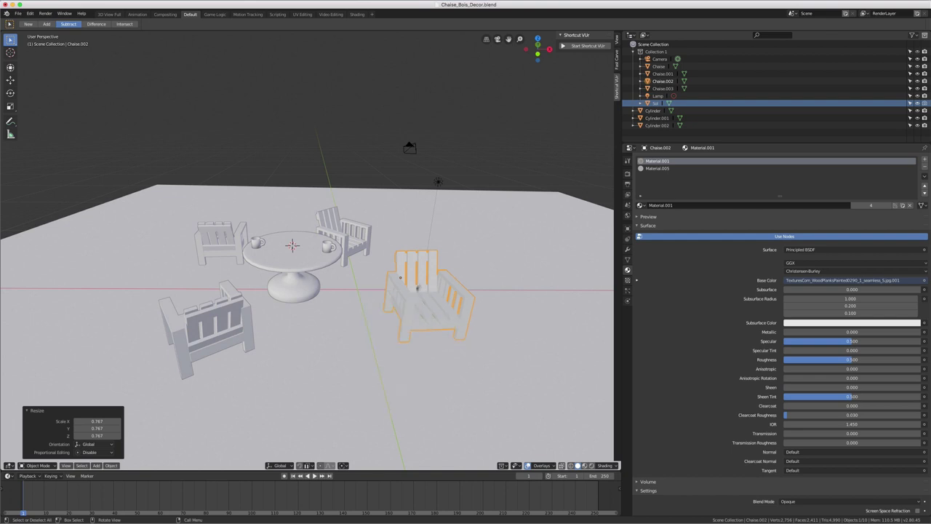